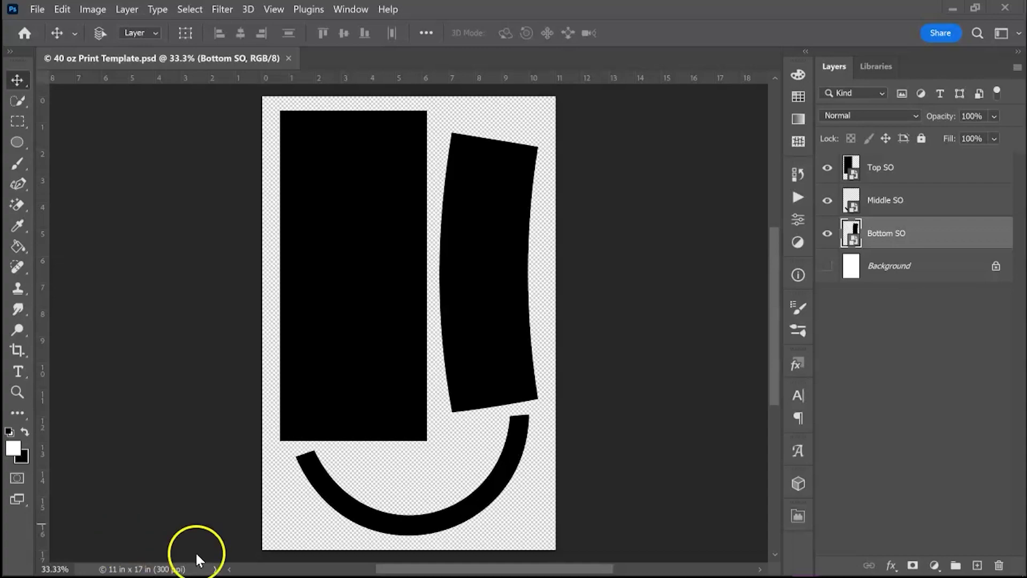
Return to the Photoshop 40 oz Print Template and select the Top SO layer.
mouse_move(353, 566)
click(402, 511)
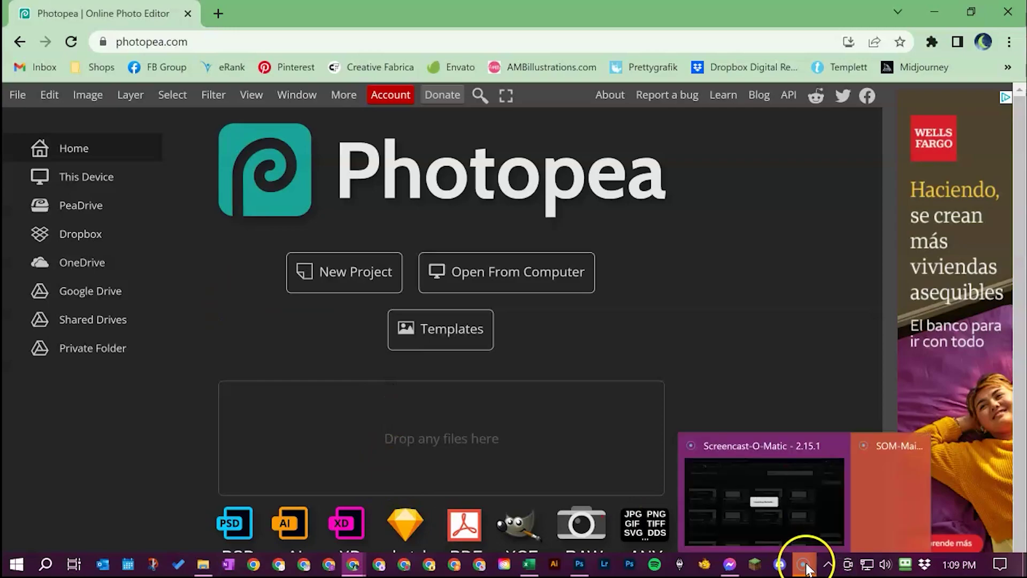
click(579, 565)
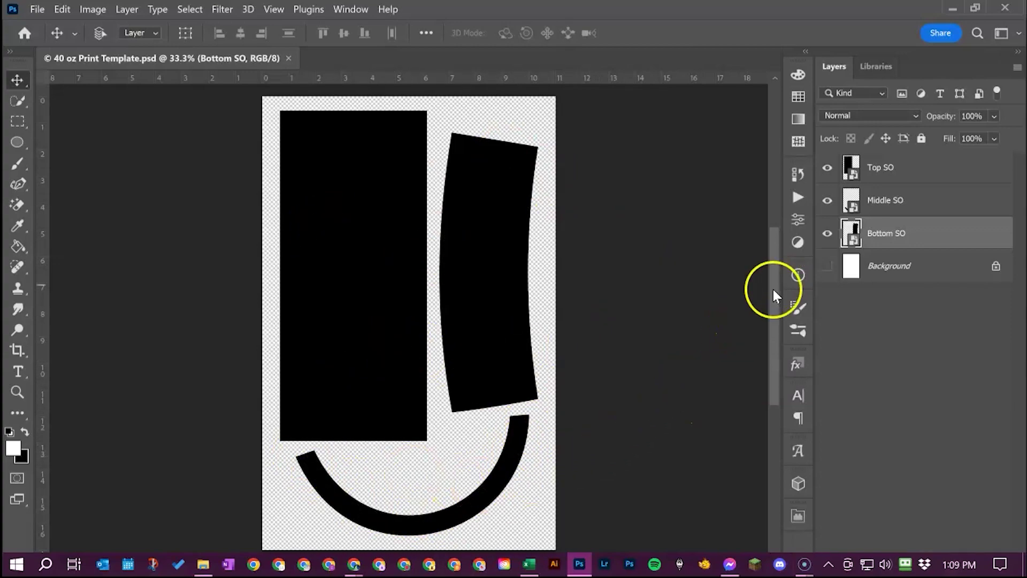
click(884, 171)
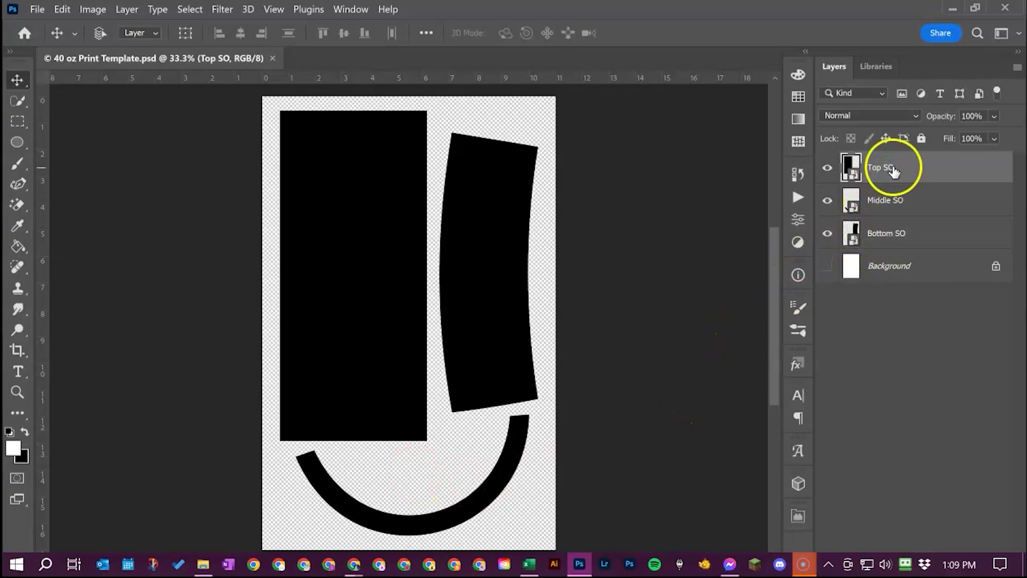
drag(883, 171, 850, 172)
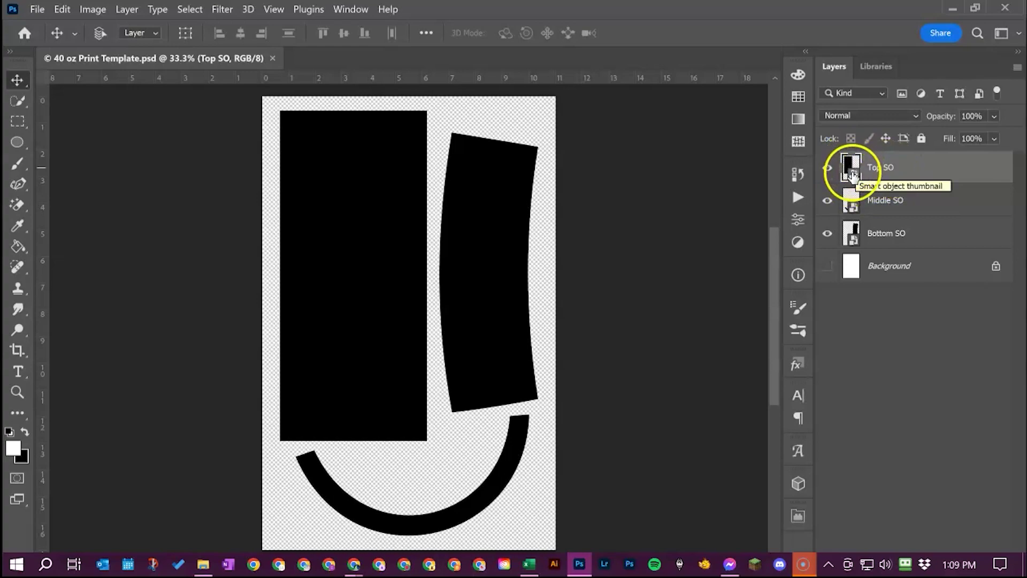
Open Top SO's contents, then browse 2023 Designs to ~Tumblers - 40 oz > ~004 - April.
double_click(851, 172)
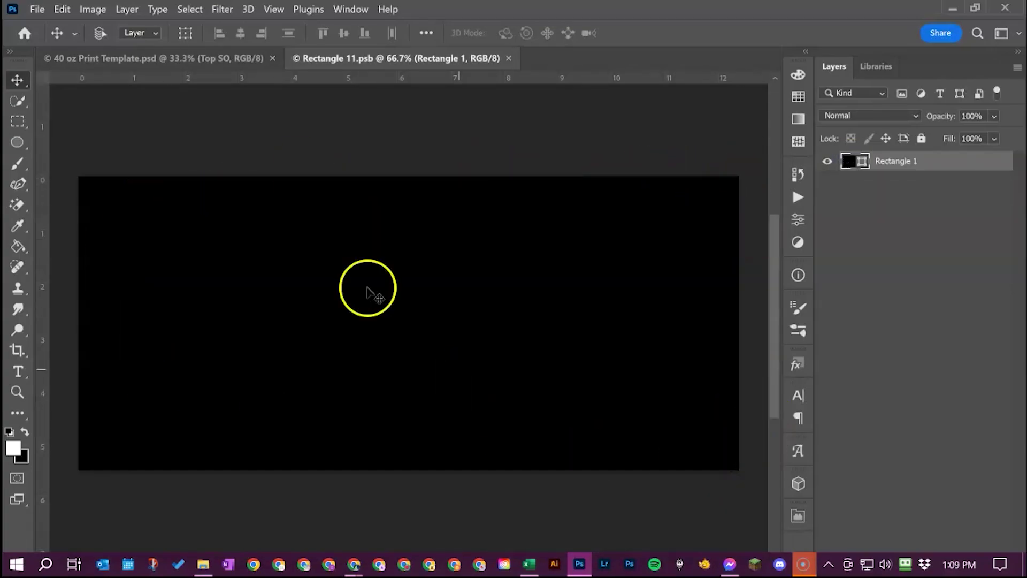
click(30, 10)
click(53, 35)
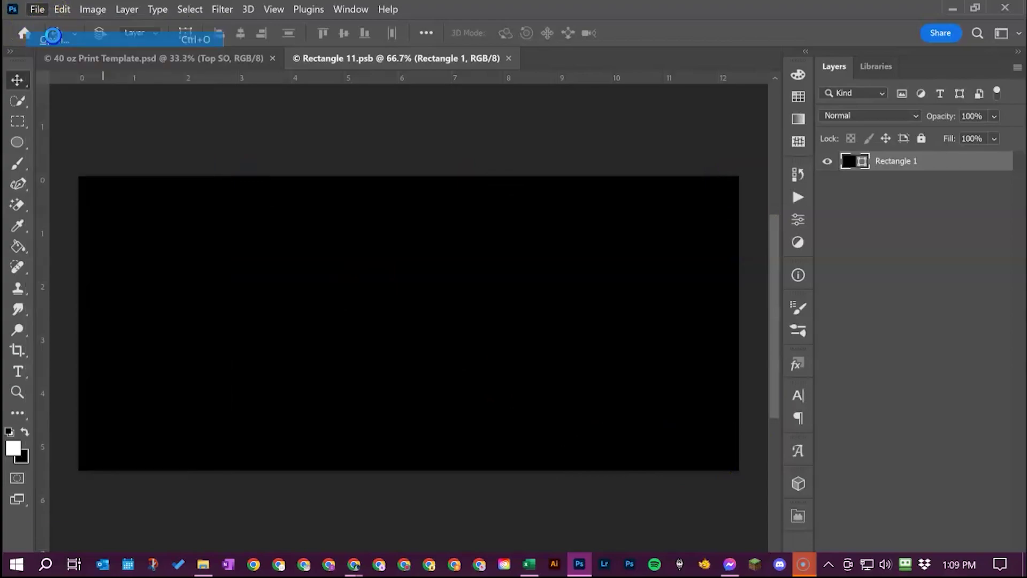
scroll(524, 214, down, 5)
scroll(500, 240, up, 3)
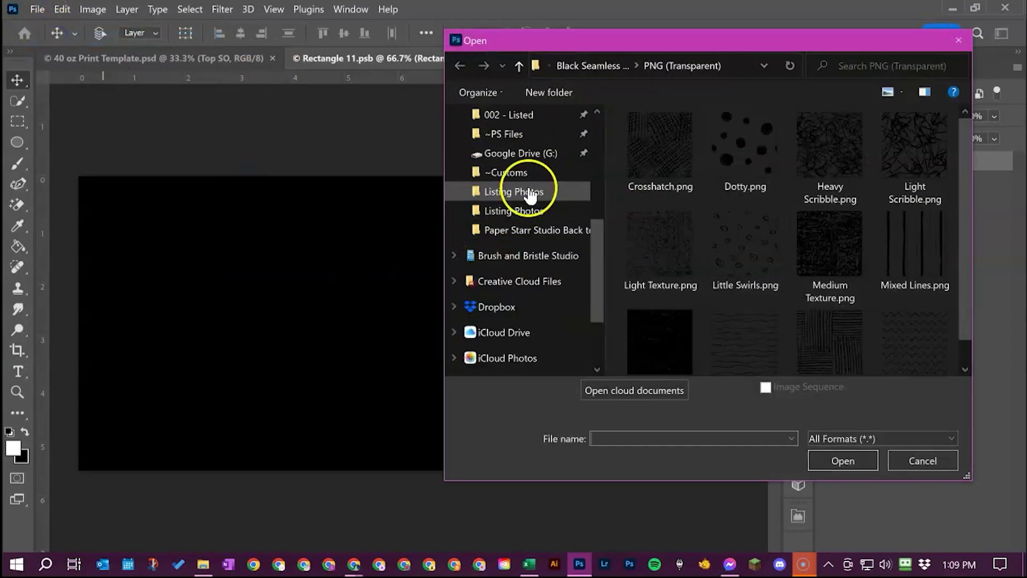
scroll(561, 184, up, 3)
click(527, 268)
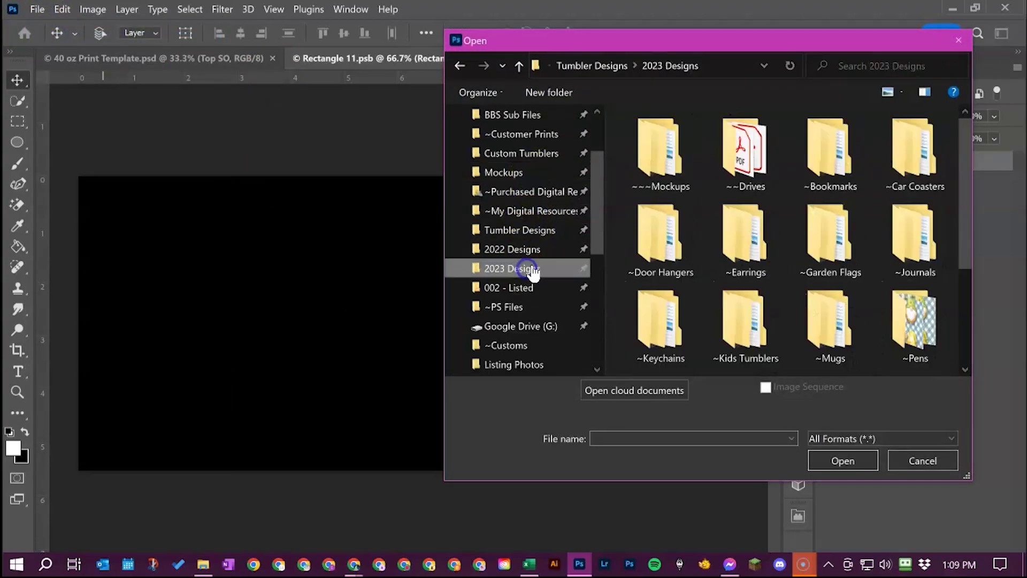
scroll(782, 223, down, 3)
double_click(647, 319)
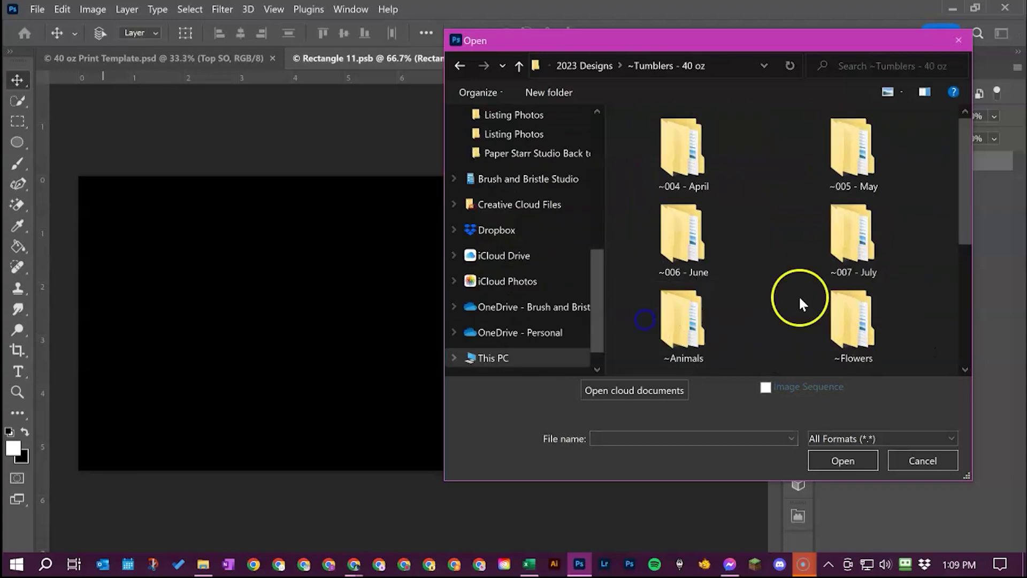
double_click(685, 172)
double_click(663, 163)
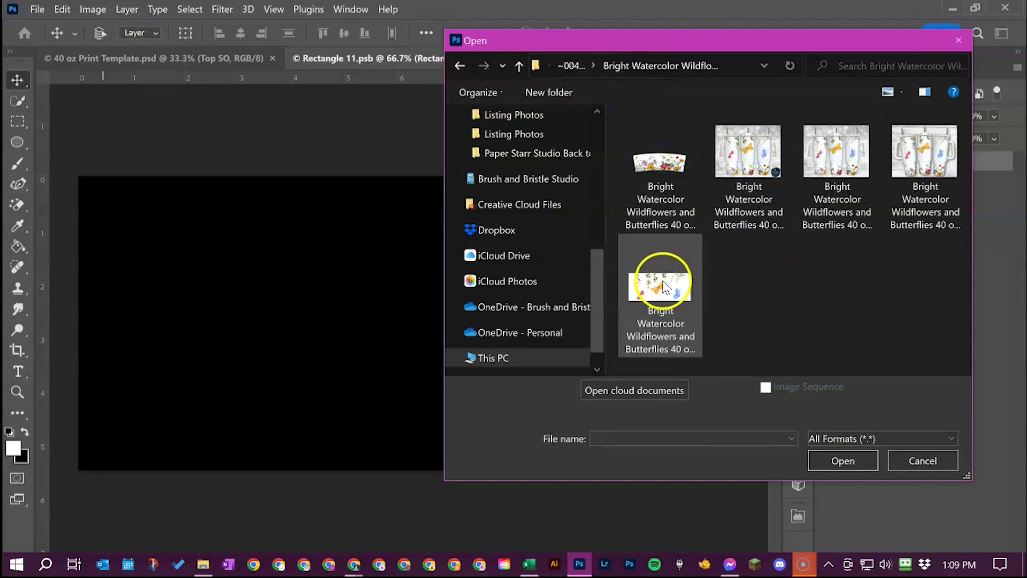
Go to ~005 - May > Kickin it Cowgirl Style 40 oz and open Top.png.
click(569, 65)
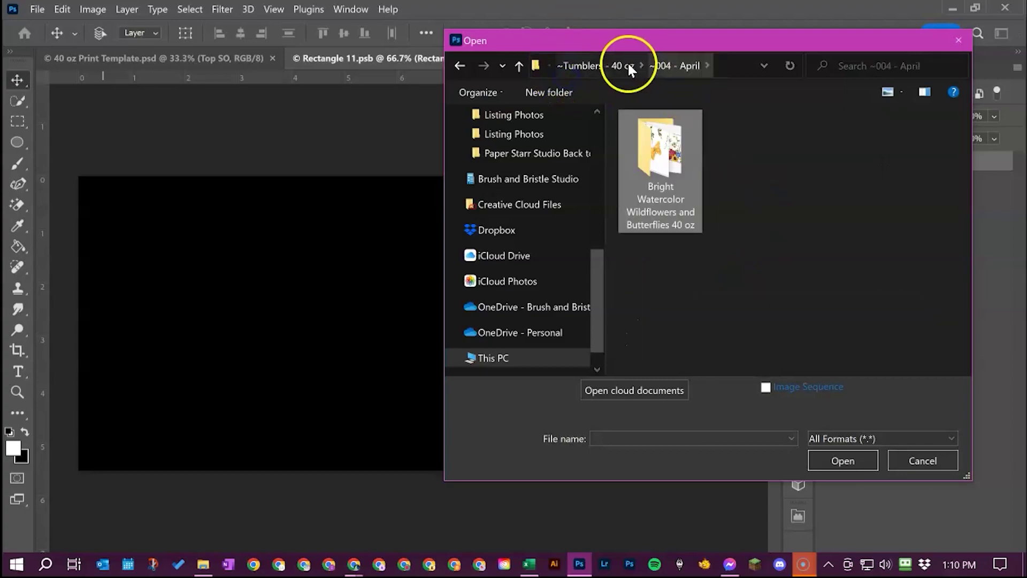
click(626, 65)
double_click(831, 157)
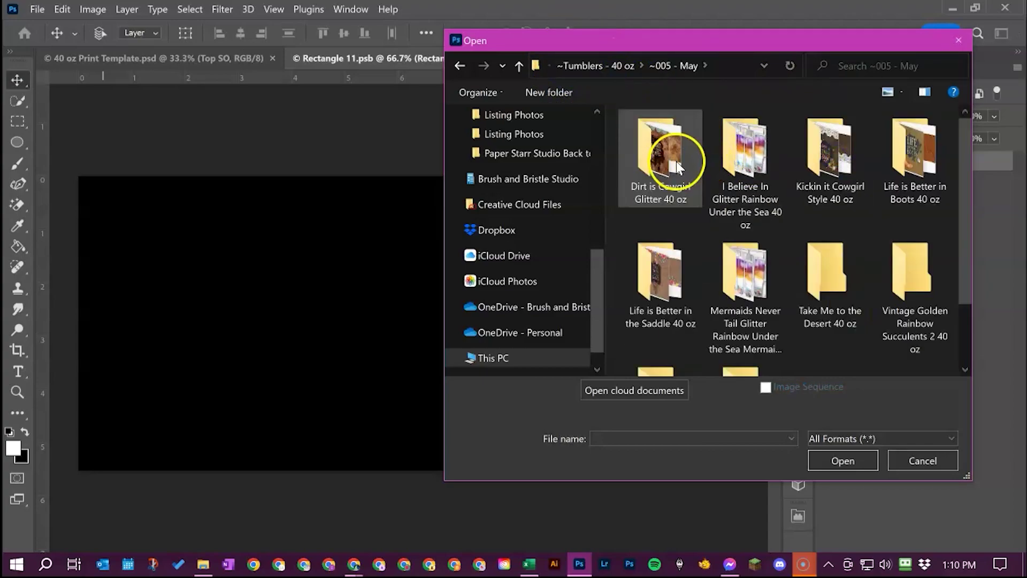
double_click(758, 162)
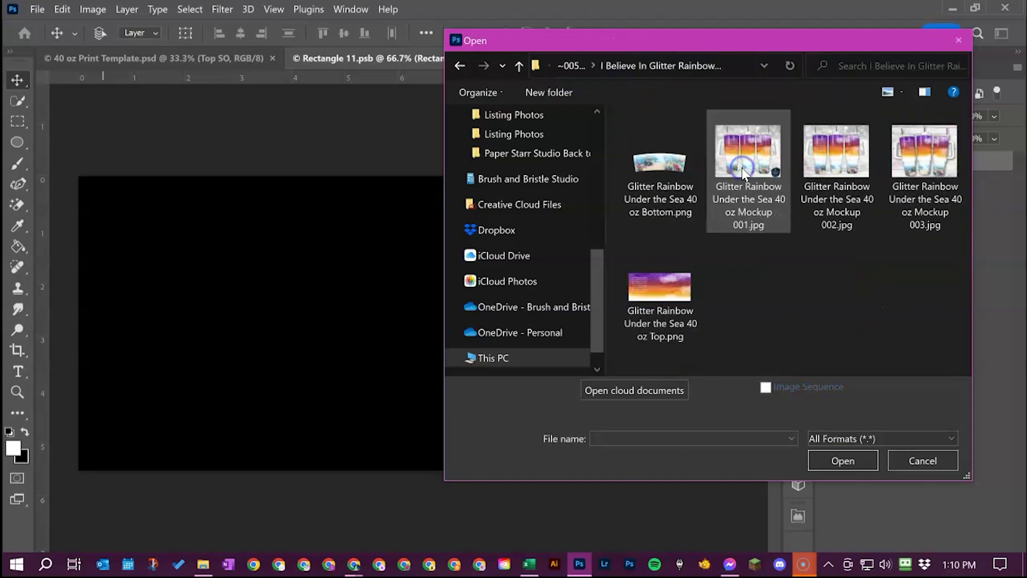
click(571, 66)
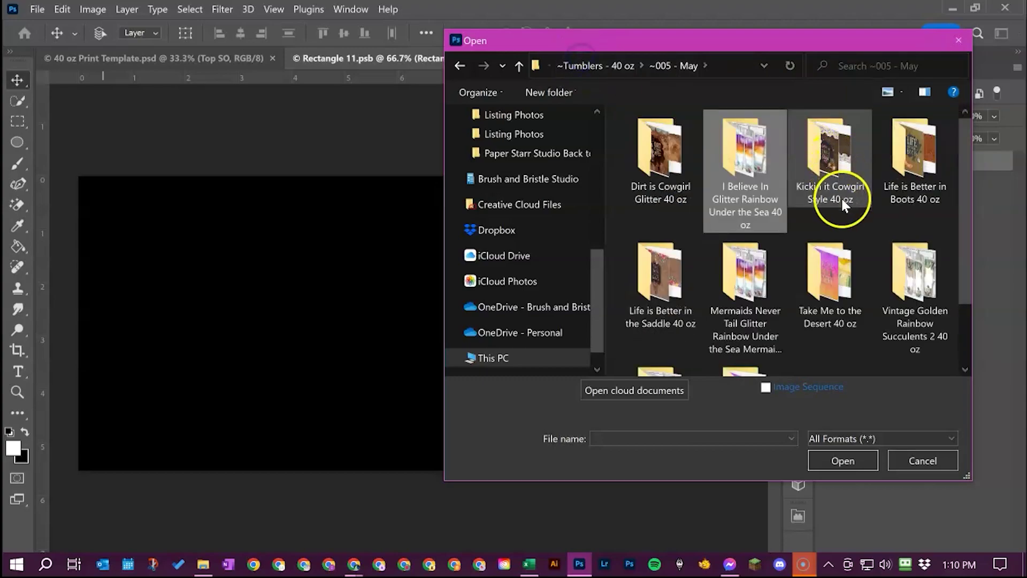
double_click(831, 168)
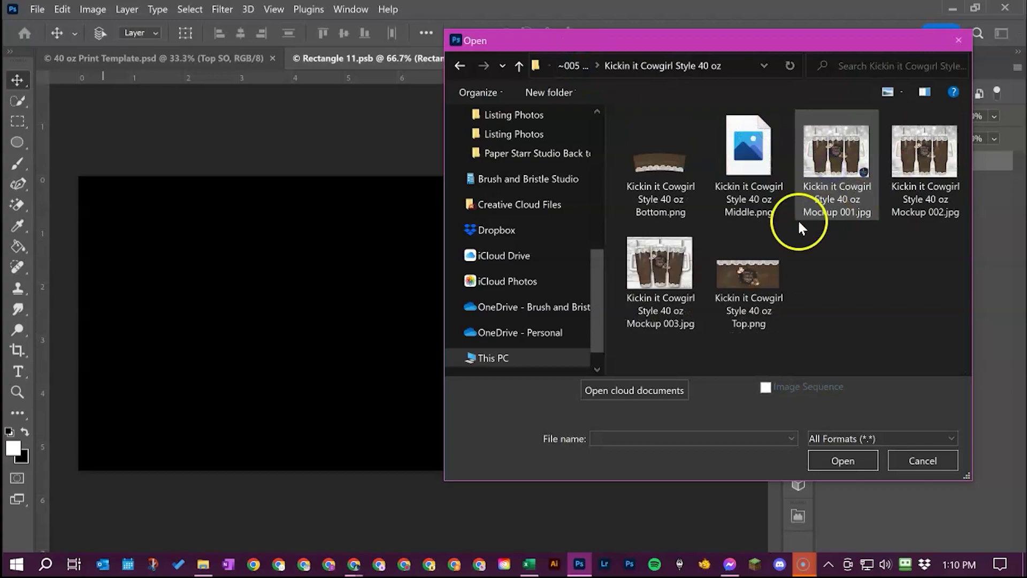
double_click(740, 275)
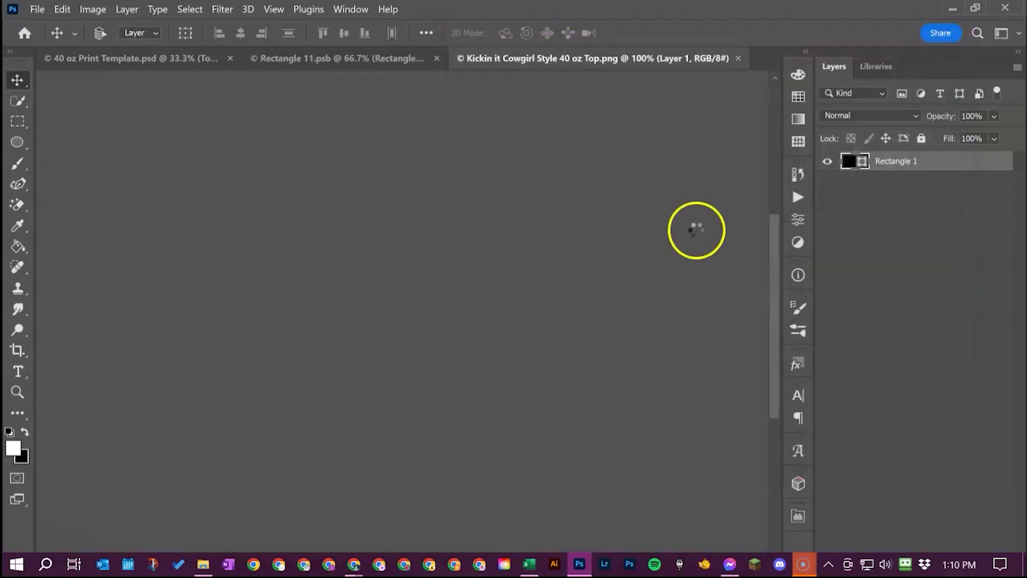
Select all of the cowgirl Top.png design, copy it, and close its document.
key(ctrl+a)
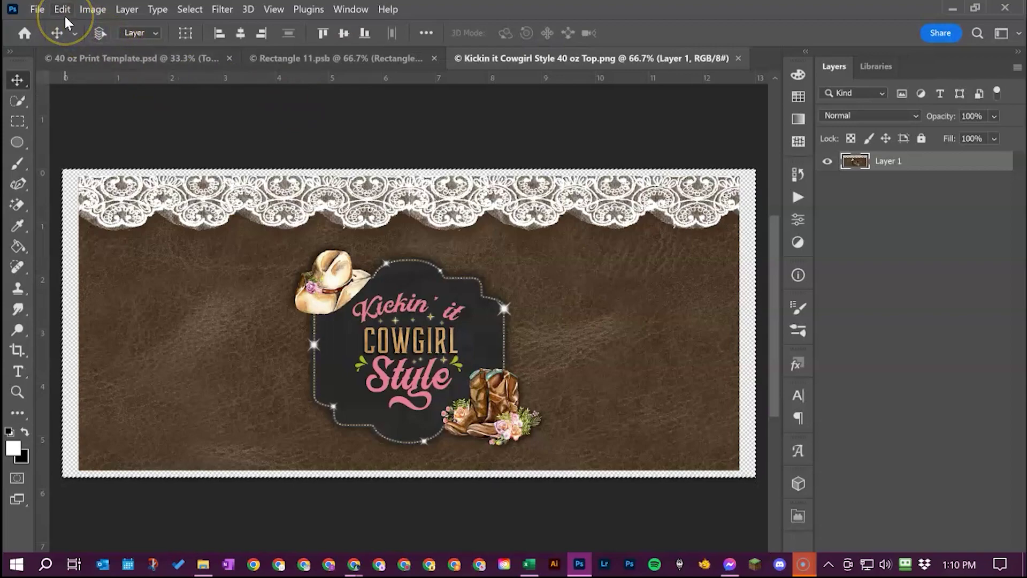
click(15, 124)
drag(62, 140, 847, 557)
click(523, 258)
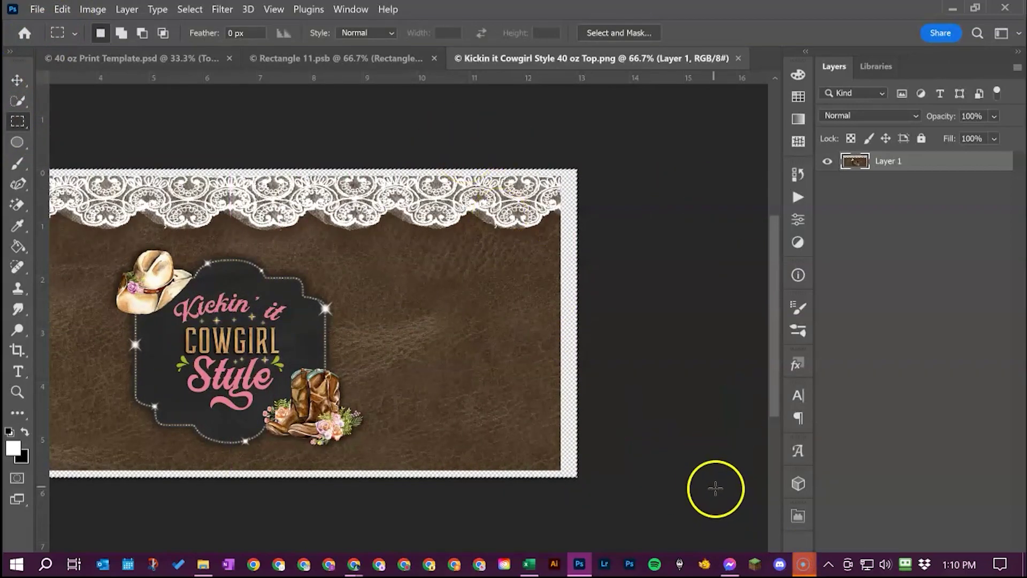
scroll(700, 476, left, 6)
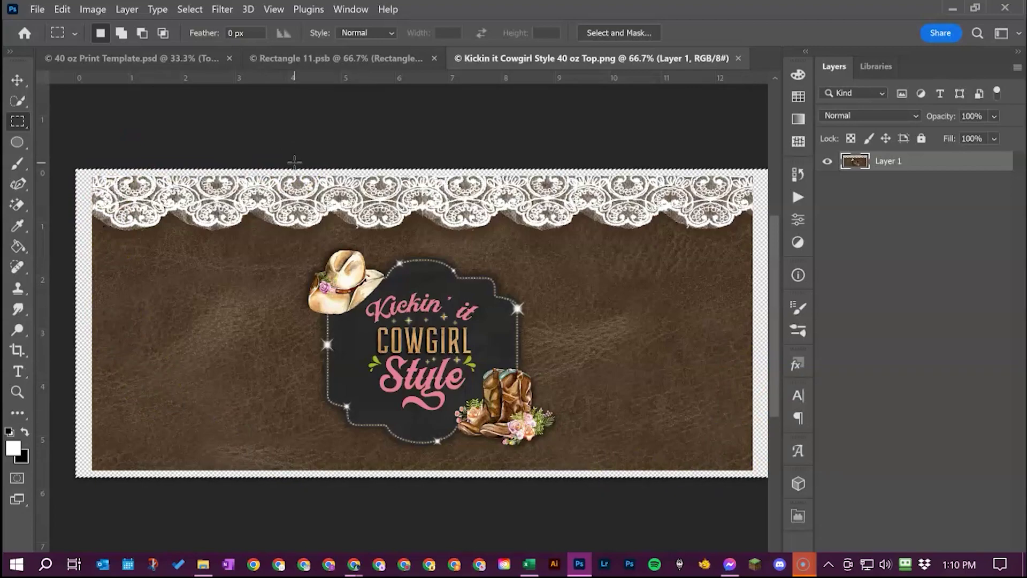
click(62, 9)
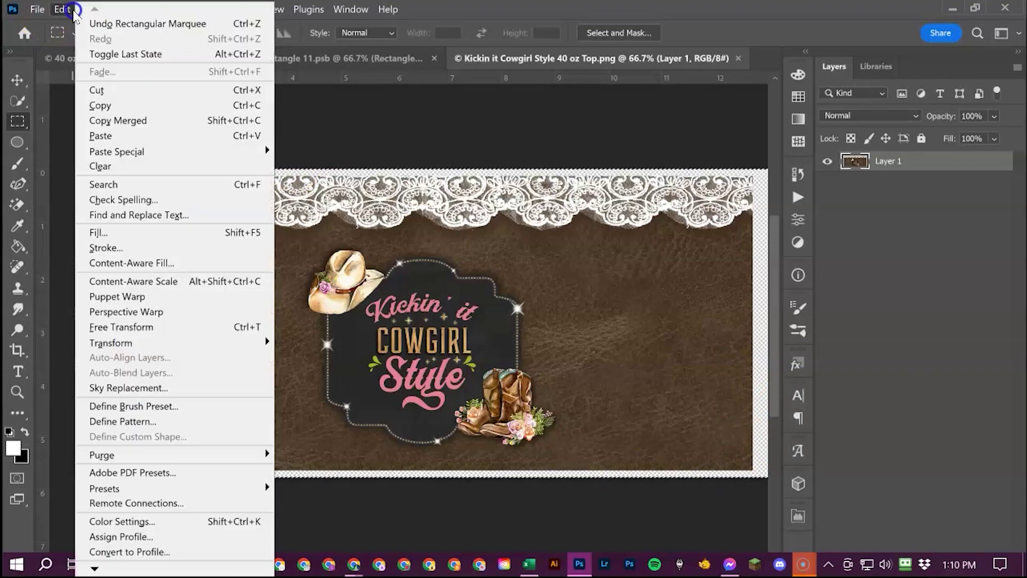
click(115, 104)
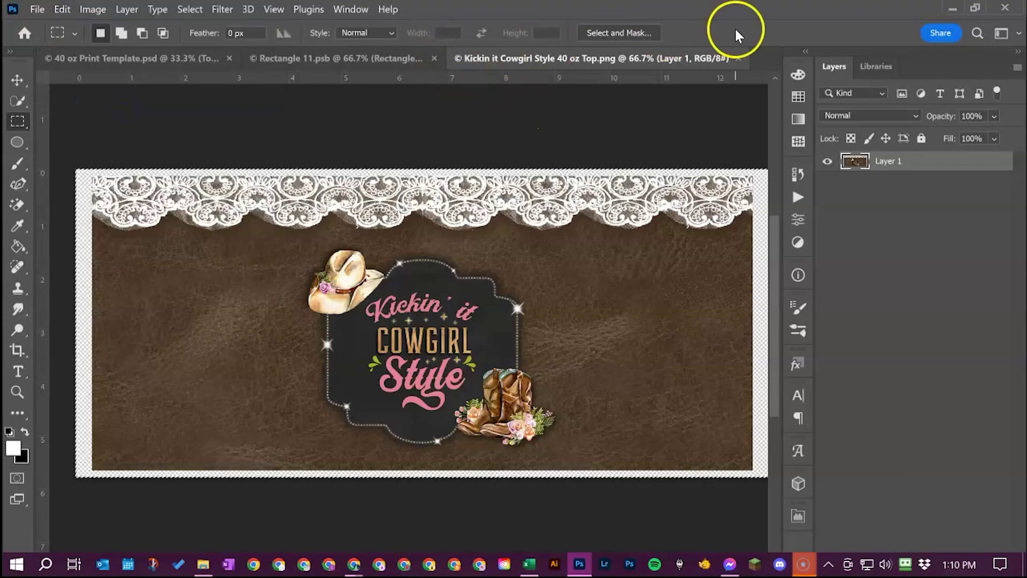
click(741, 57)
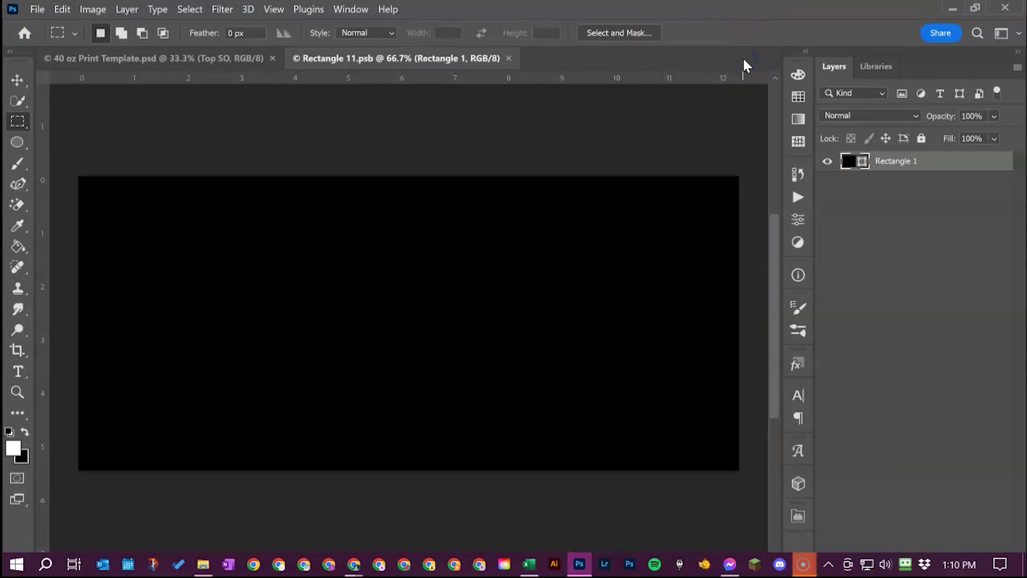
Paste the cowgirl design into Rectangle 11.psb and start free-transforming it.
click(64, 10)
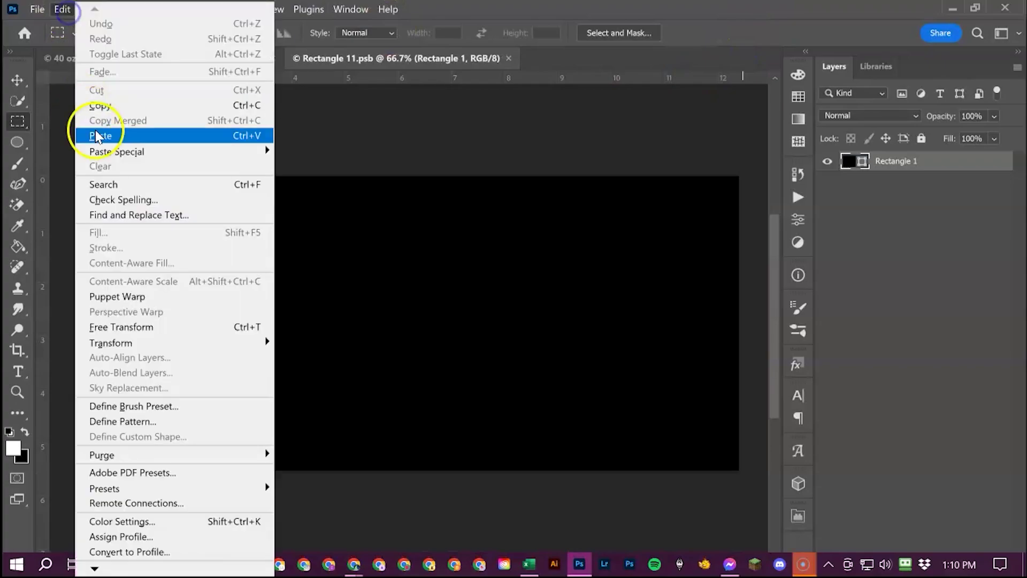
click(98, 135)
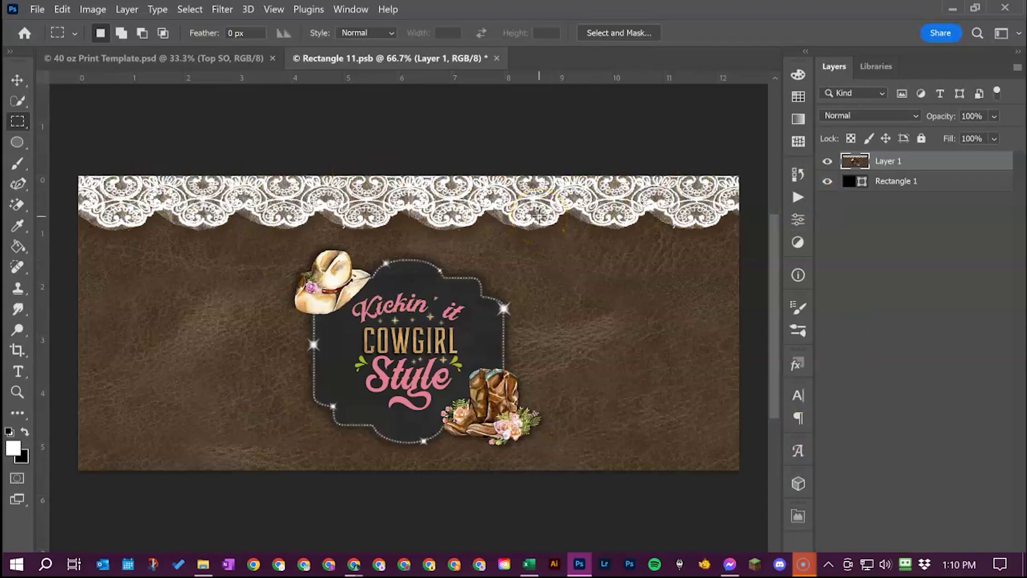
key(ctrl+t)
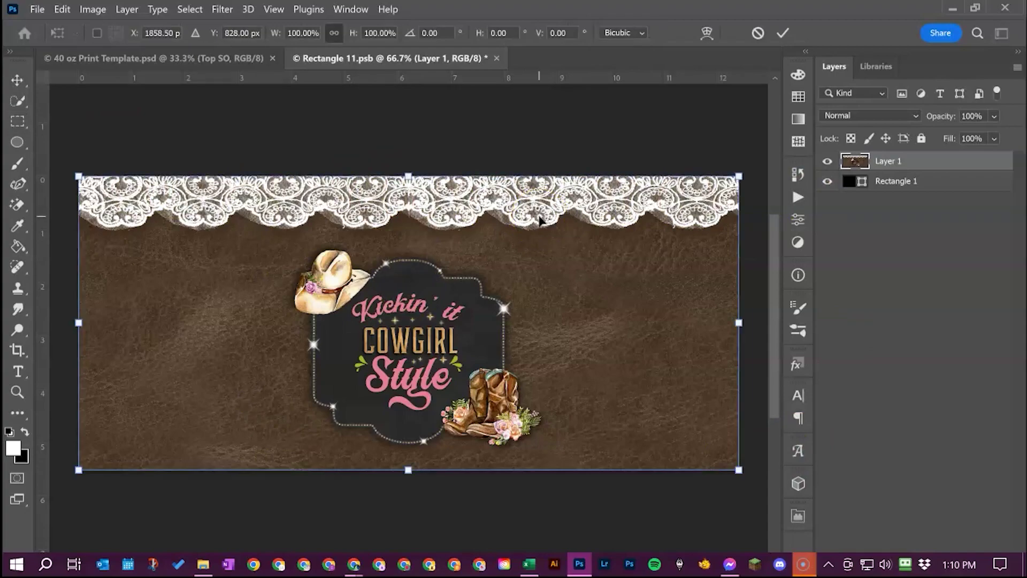
drag(408, 176, 411, 176)
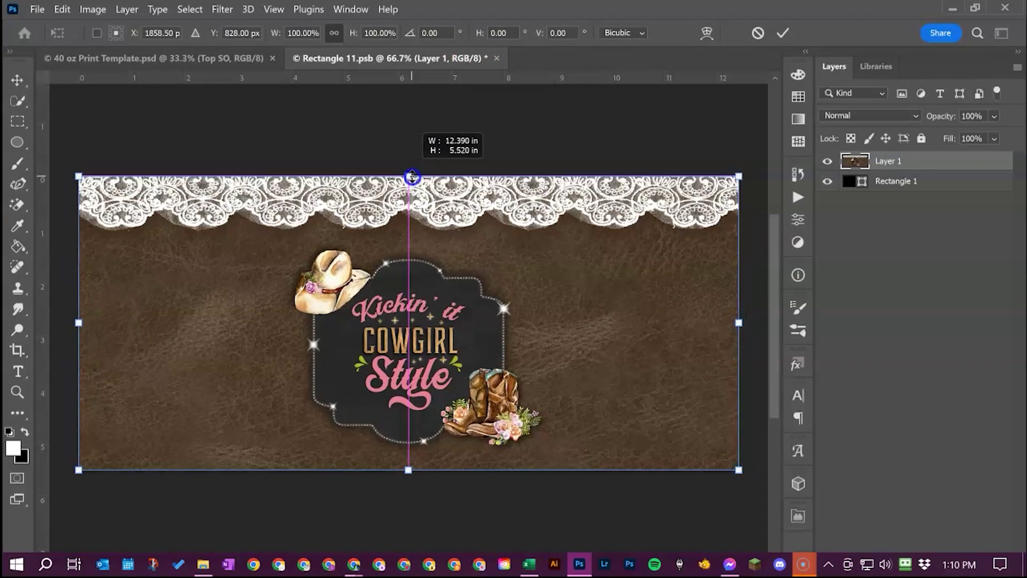
mouse_move(412, 177)
mouse_down()
mouse_move(409, 133)
mouse_move(419, 182)
mouse_up()
click(405, 174)
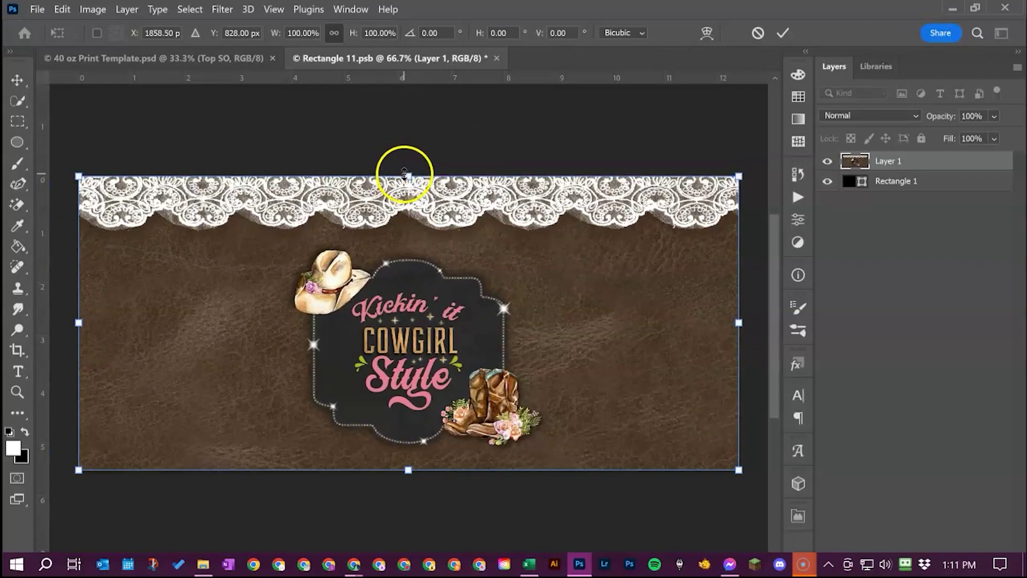
mouse_move(405, 174)
mouse_down()
mouse_move(403, 137)
mouse_move(404, 175)
mouse_up()
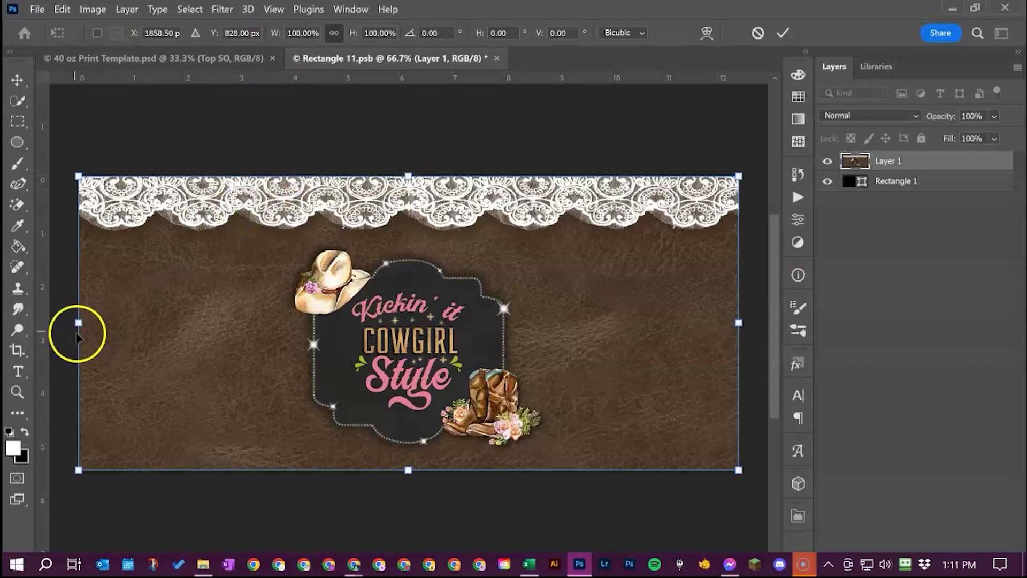
Unlink width and height, stretch the design to fill the rectangle, and commit the transform.
click(328, 30)
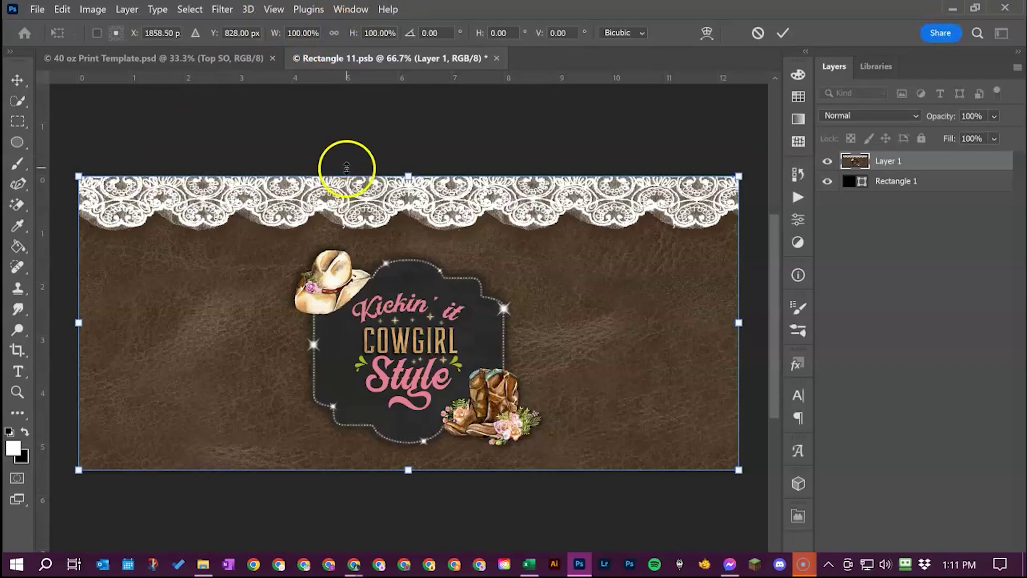
mouse_move(78, 323)
mouse_down()
mouse_move(156, 323)
mouse_move(203, 337)
mouse_move(77, 332)
mouse_up()
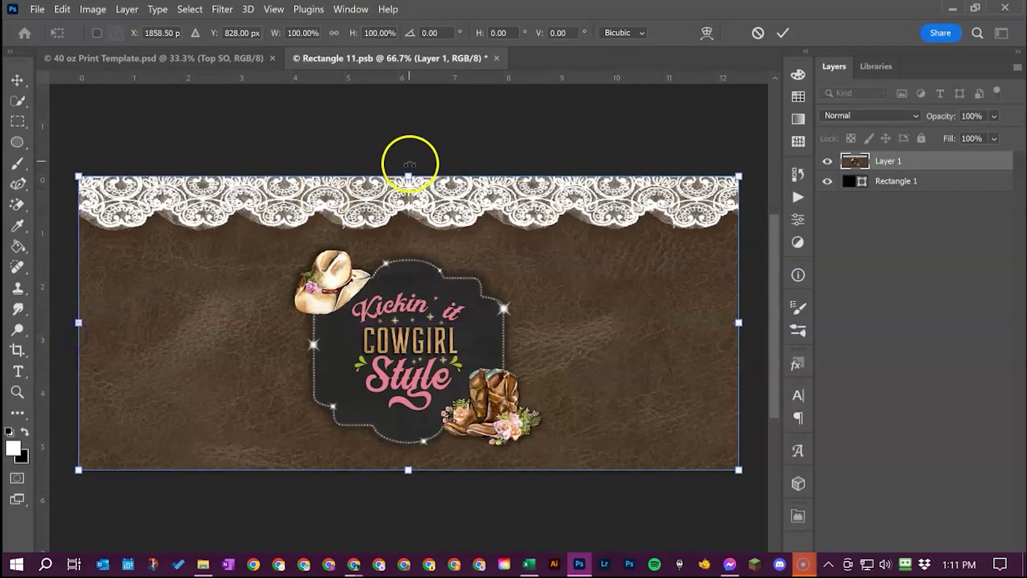
mouse_move(408, 166)
mouse_down()
mouse_move(415, 234)
mouse_move(412, 178)
mouse_up()
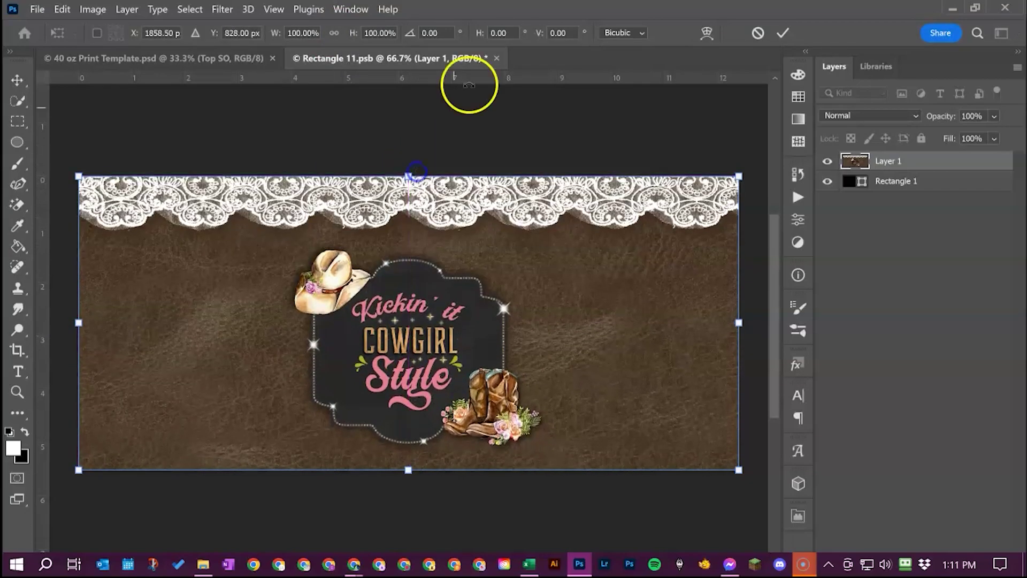
click(327, 32)
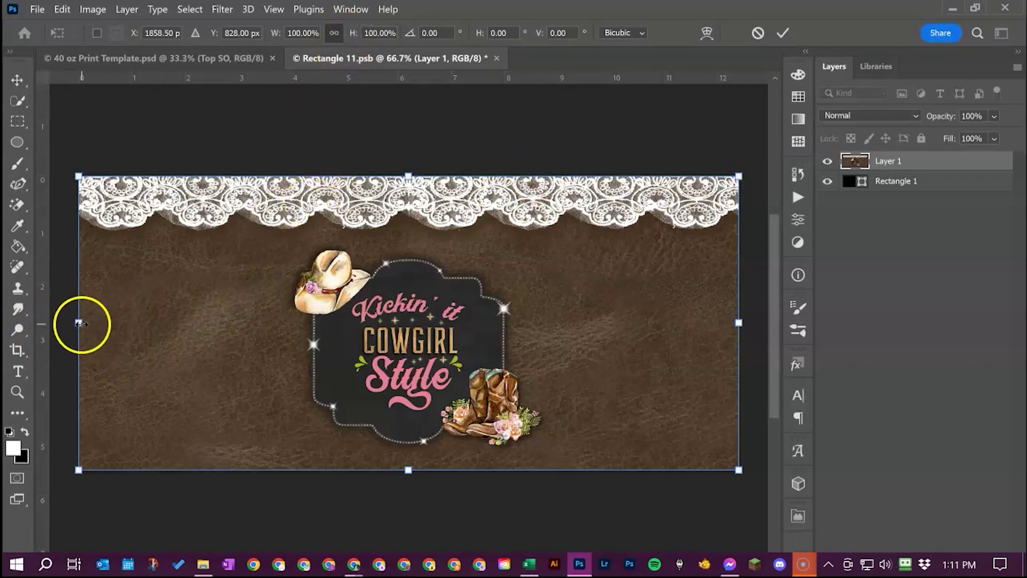
drag(80, 324, 86, 348)
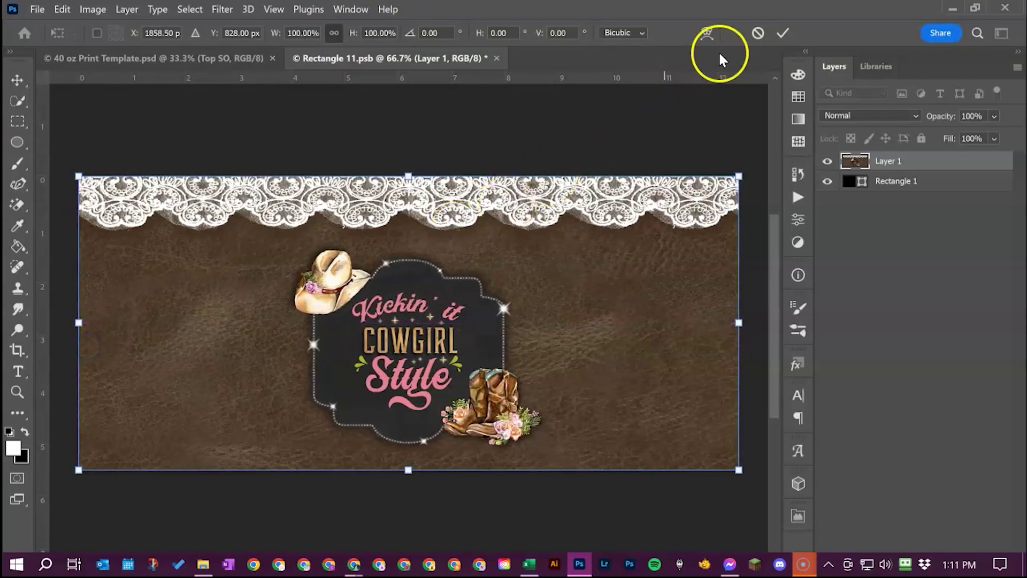
click(779, 36)
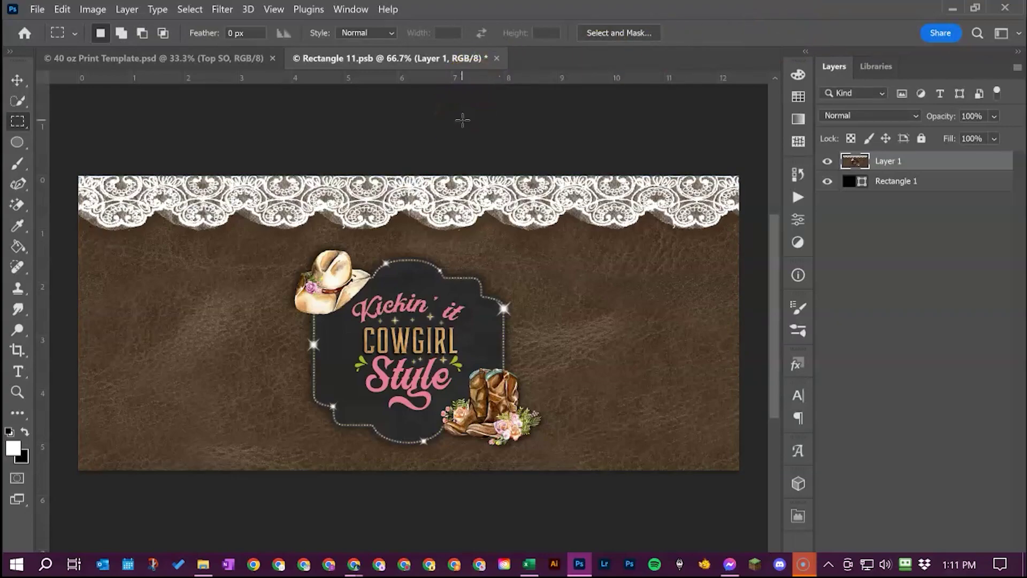
Save Rectangle 11.psb, check the template's top piece, then open Middle SO's contents.
key(ctrl+s)
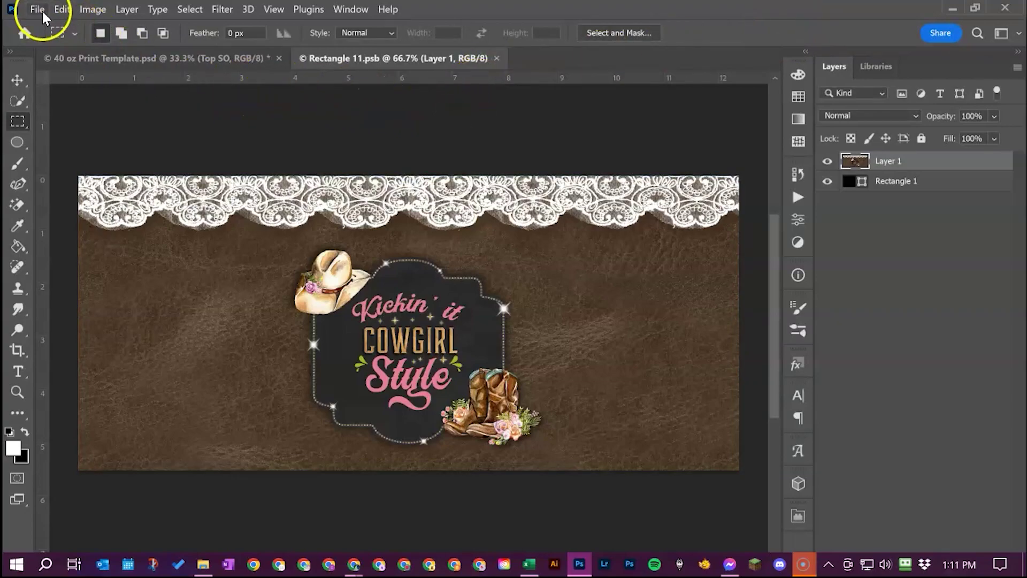
click(37, 10)
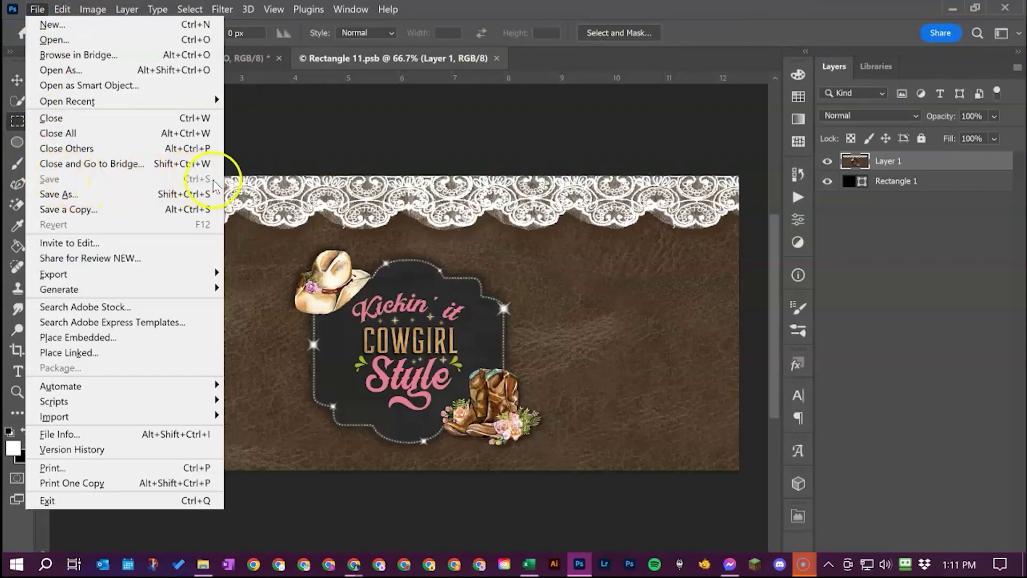
click(388, 66)
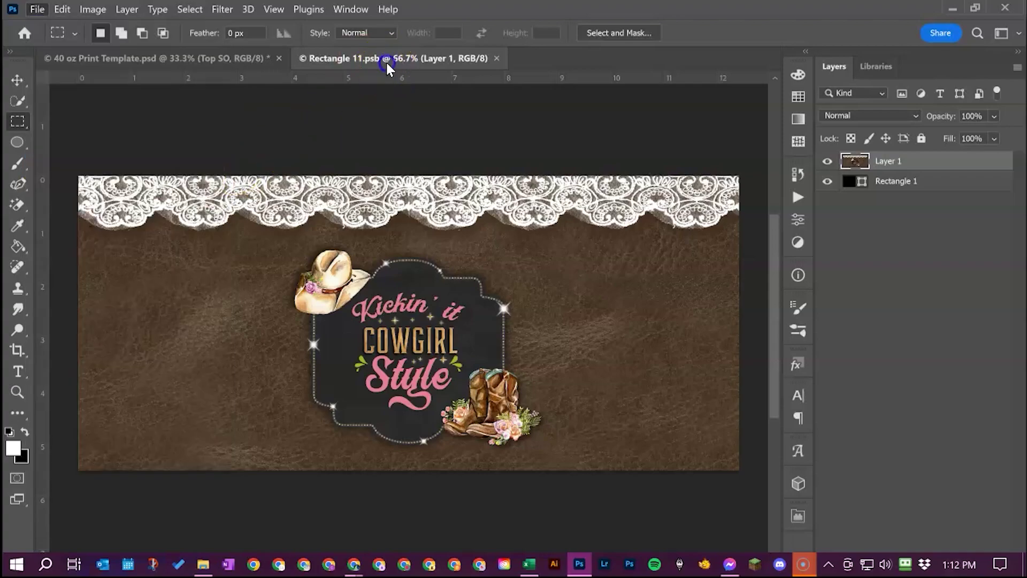
click(208, 65)
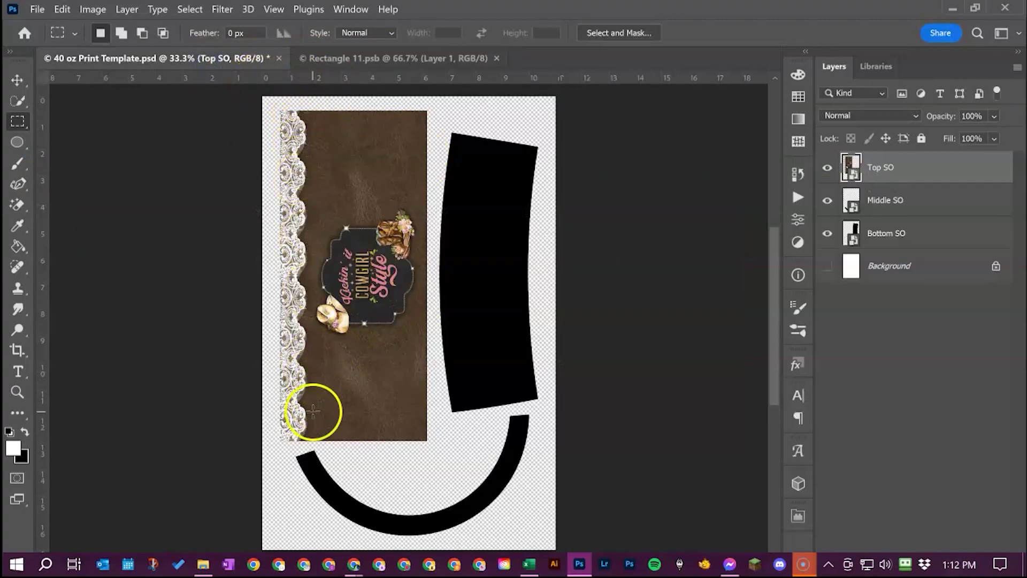
click(357, 58)
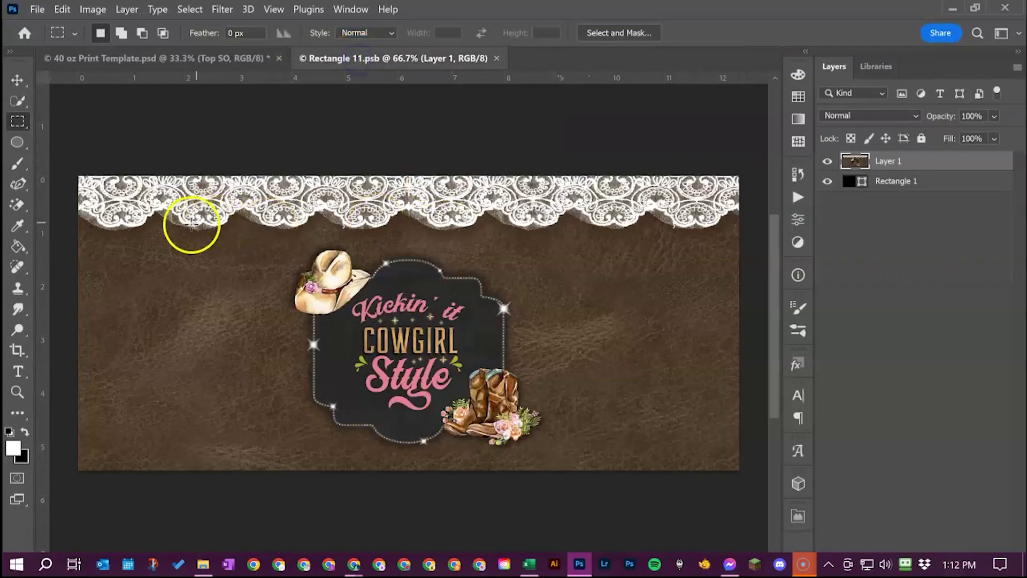
click(184, 57)
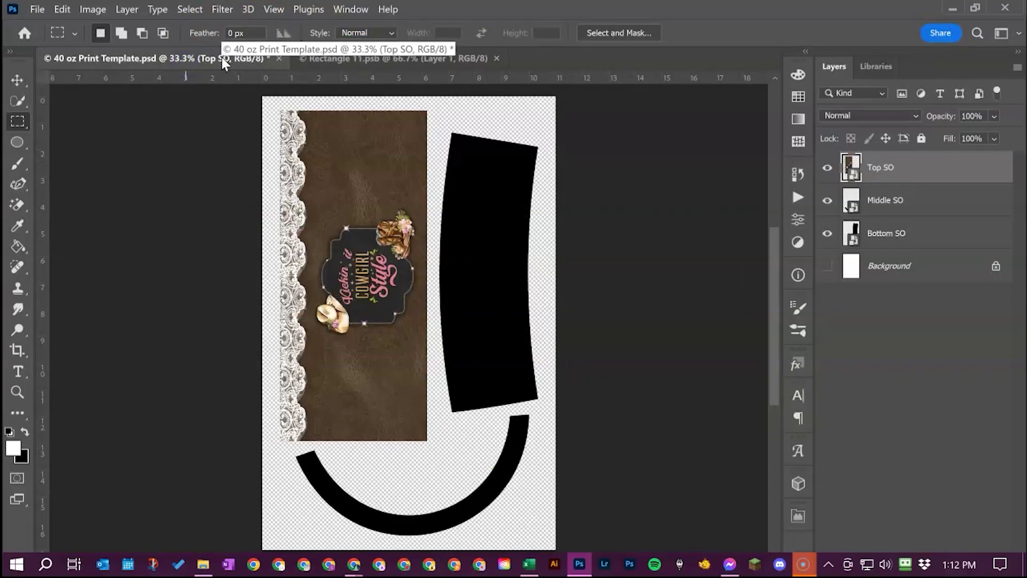
double_click(854, 209)
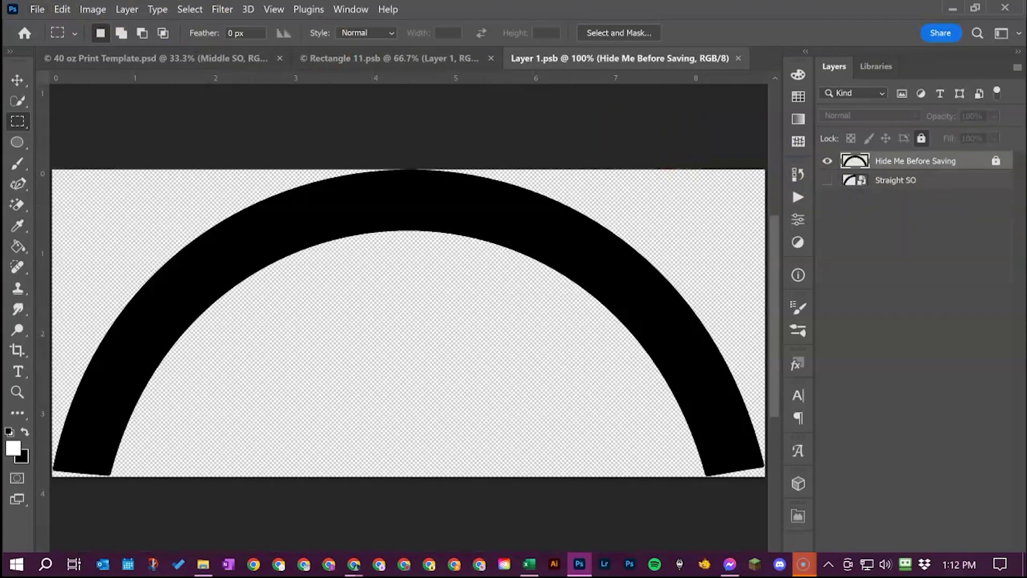
Paste the Middle leather arc image into Middle SO, save, and open Bottom SO's contents.
click(38, 9)
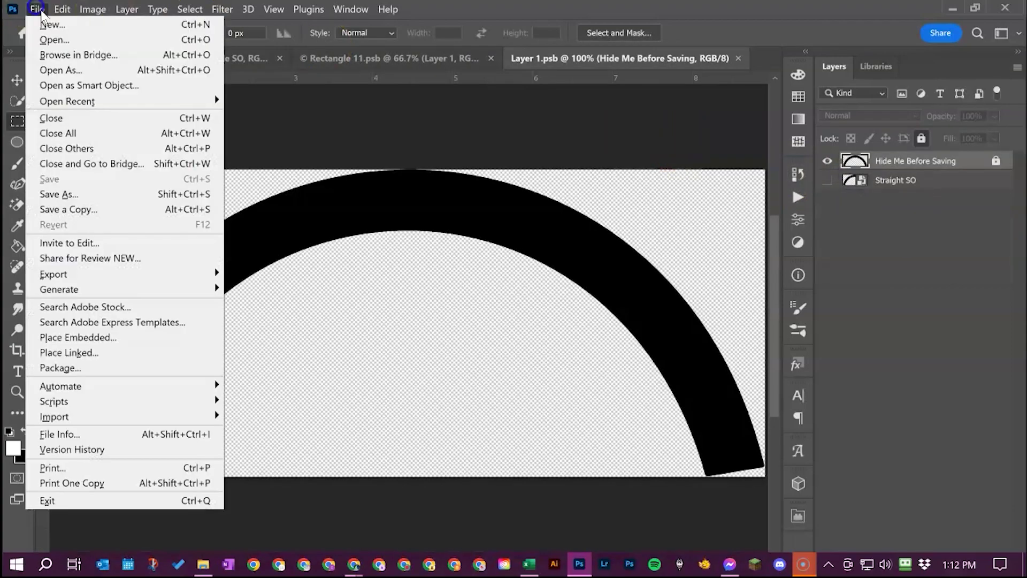
click(54, 39)
double_click(744, 154)
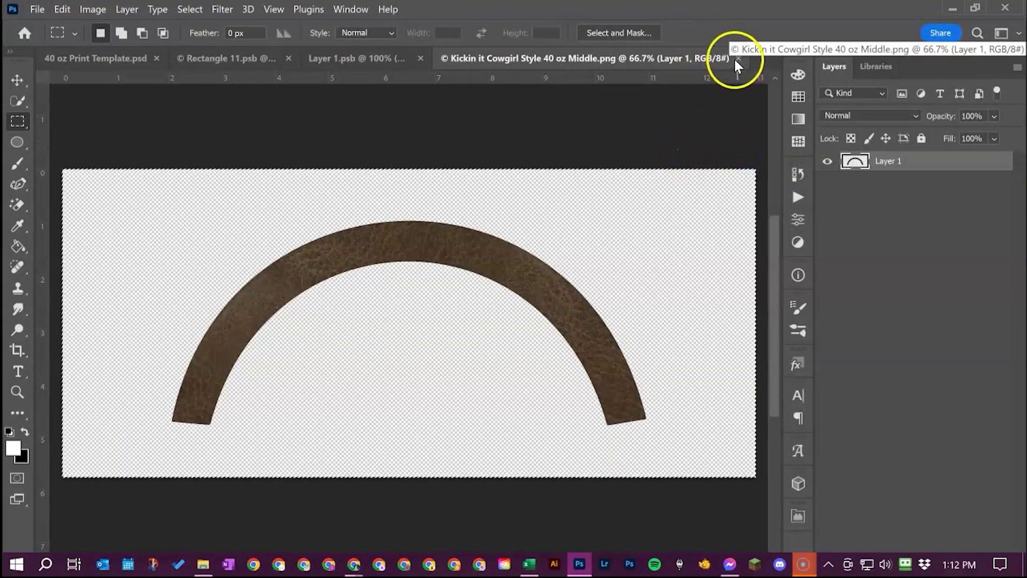
click(737, 58)
key(ctrl+v)
key(ctrl+s)
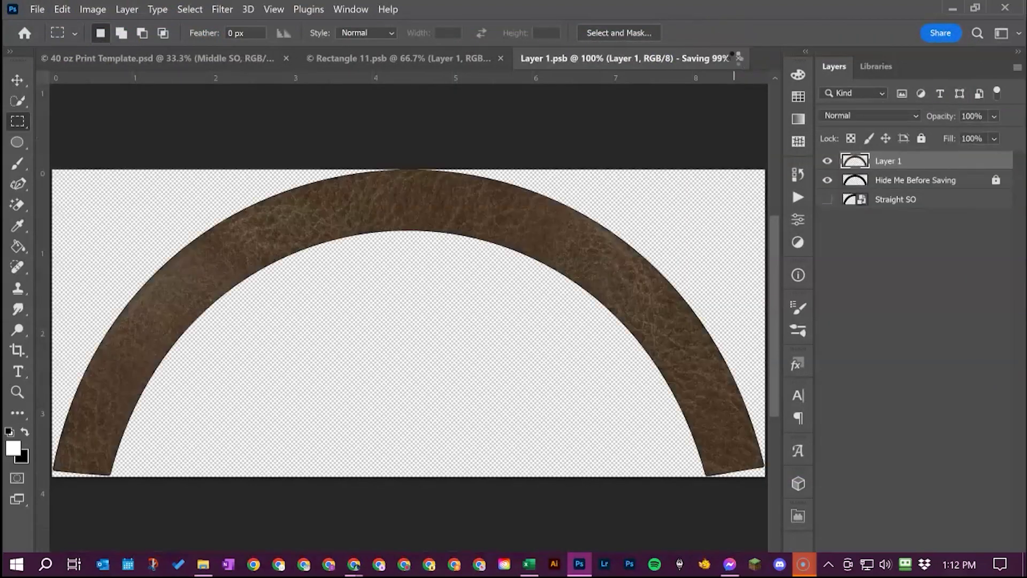
click(196, 57)
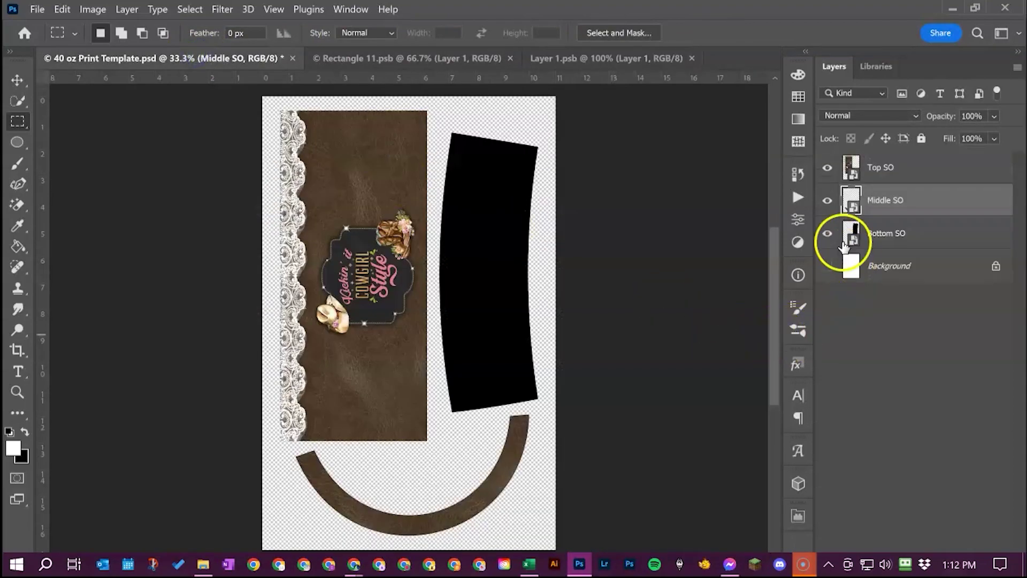
double_click(850, 233)
Open the Bottom leather-and-lace image, copy it all, and paste it into Bottom SO.
click(37, 9)
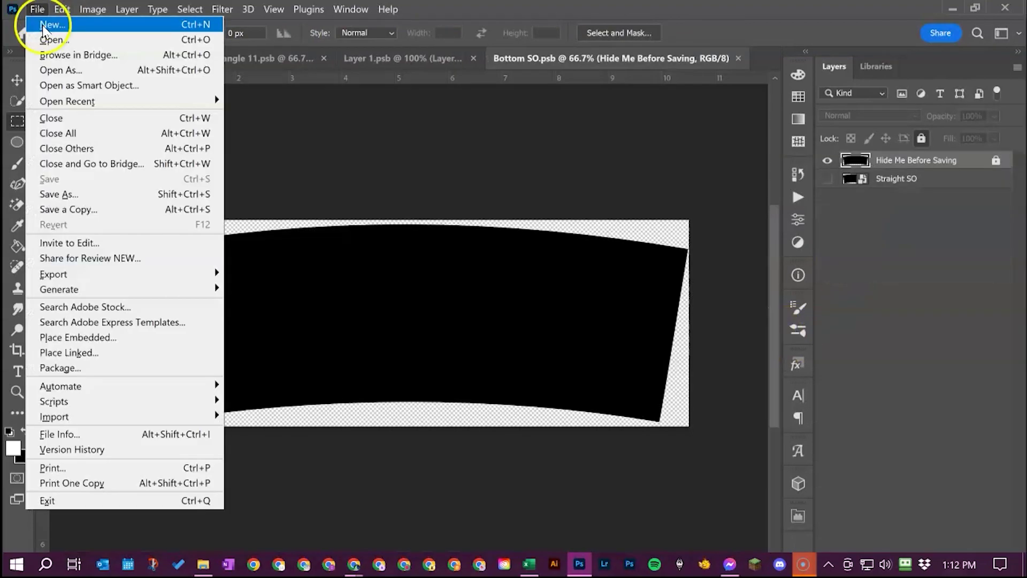
click(52, 40)
double_click(649, 179)
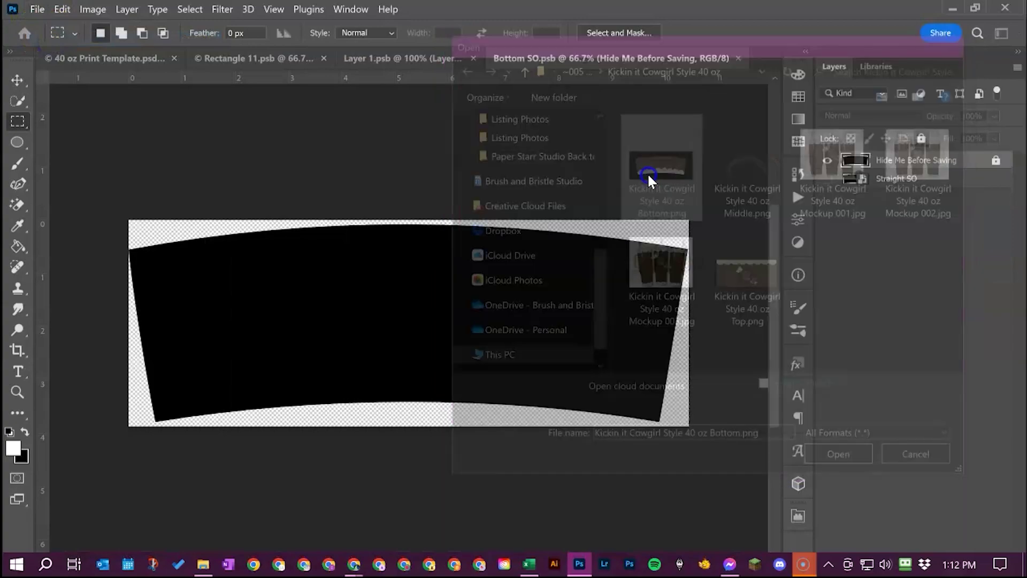
key(ctrl+a)
key(ctrl+c)
click(744, 58)
key(ctrl+v)
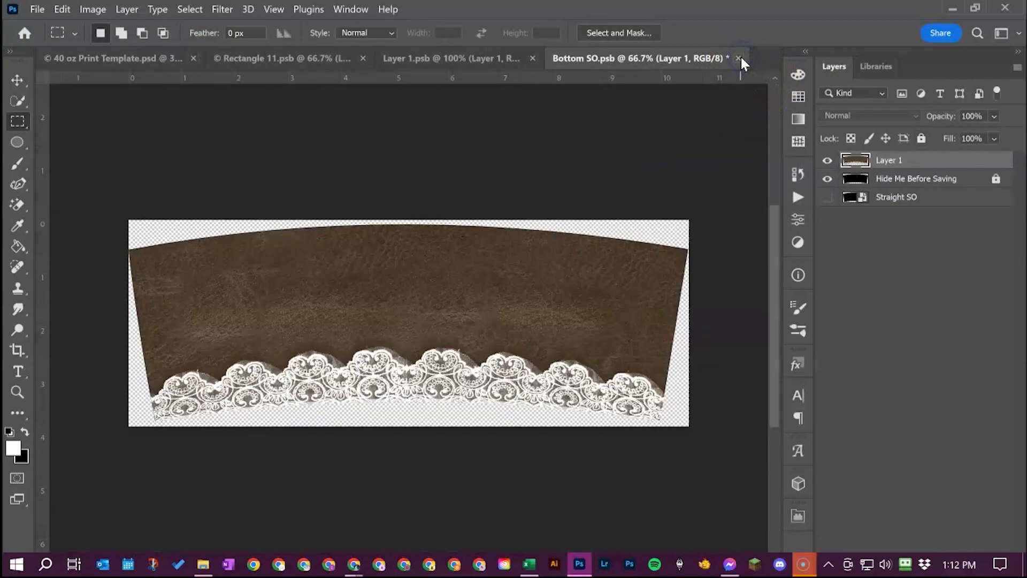
Keep the pasted layer at original size, save Bottom SO, and return to the template.
click(877, 218)
key(ctrl+t)
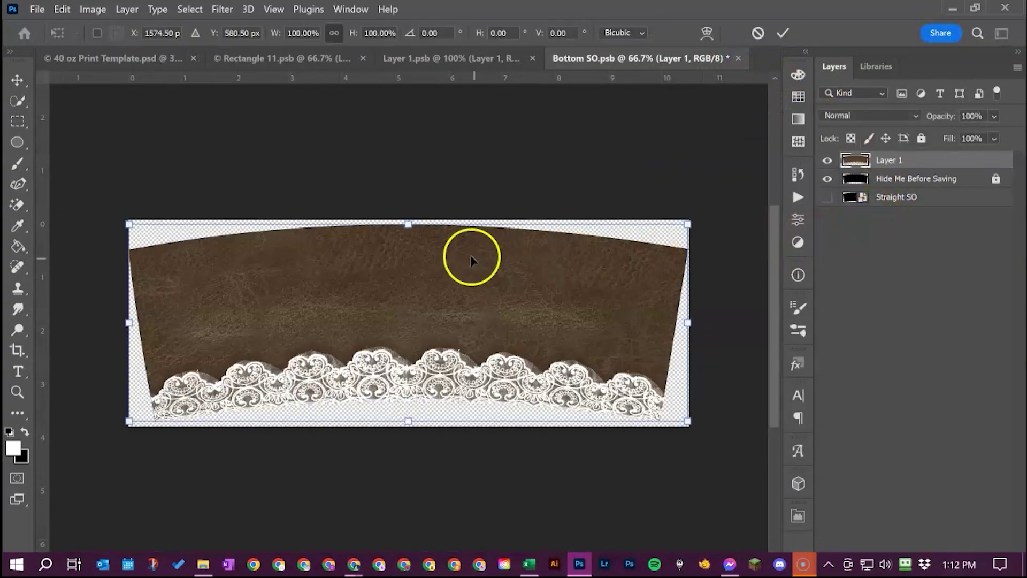
drag(408, 223, 409, 220)
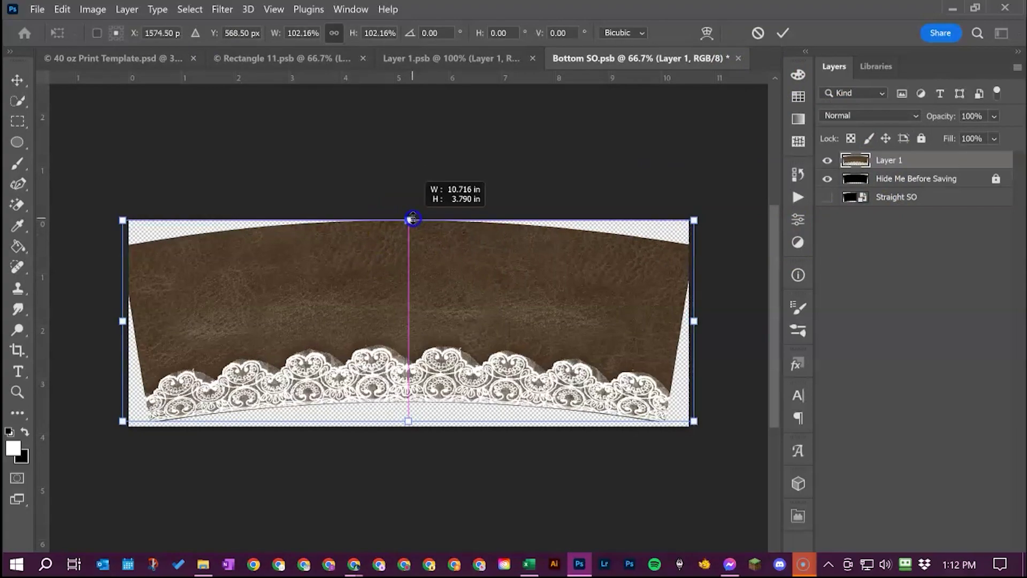
click(758, 32)
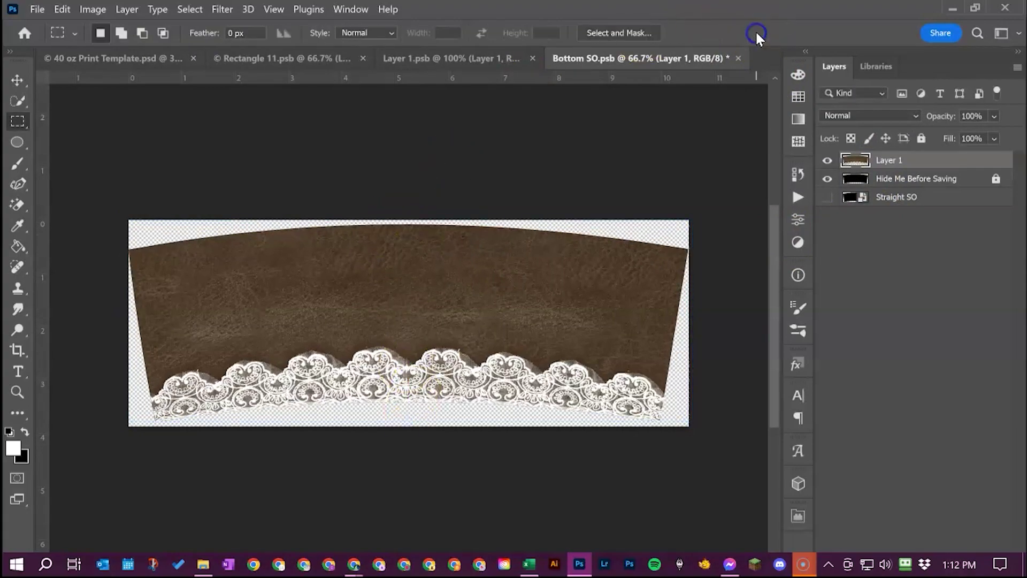
key(ctrl+s)
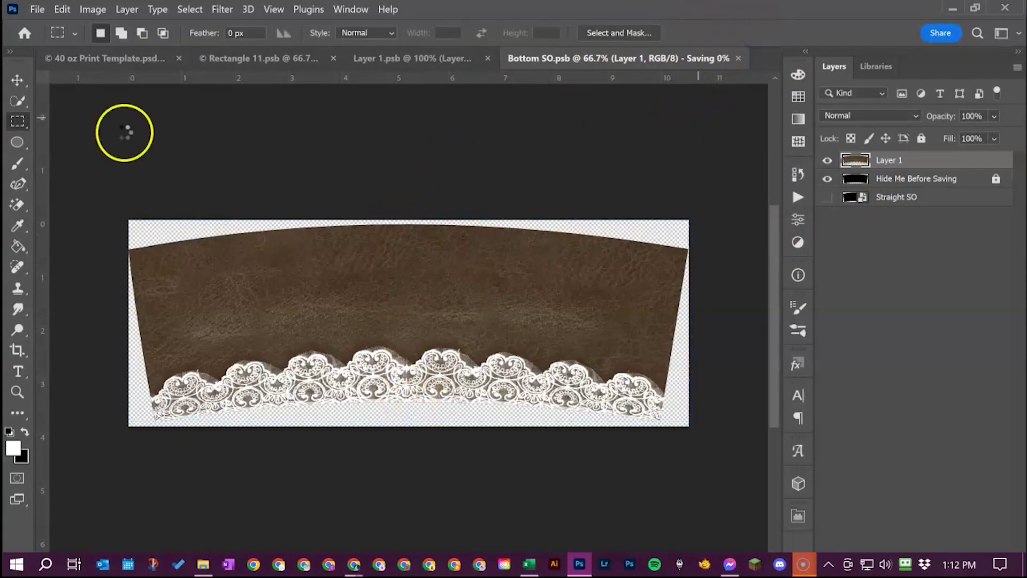
click(123, 66)
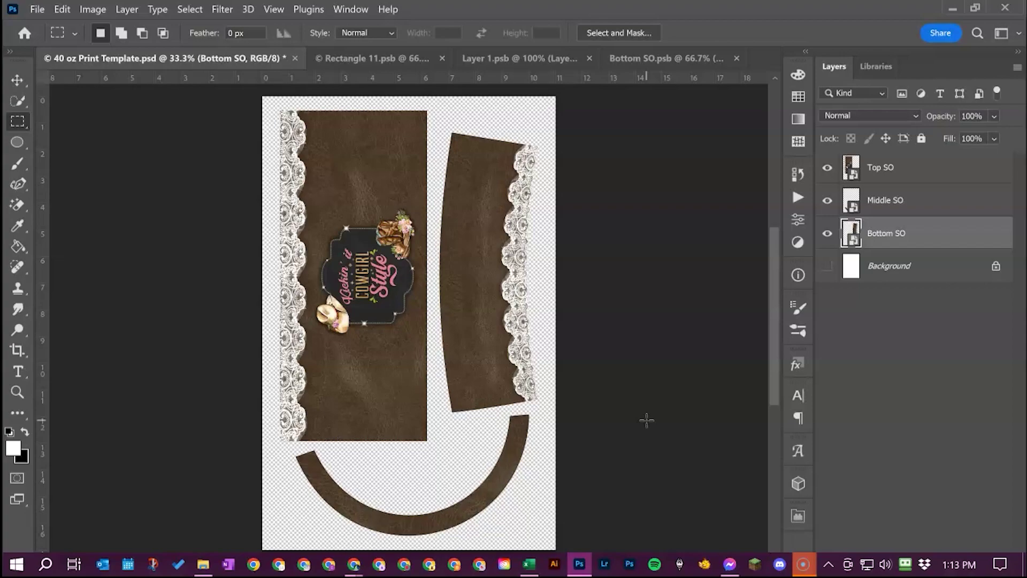
click(646, 447)
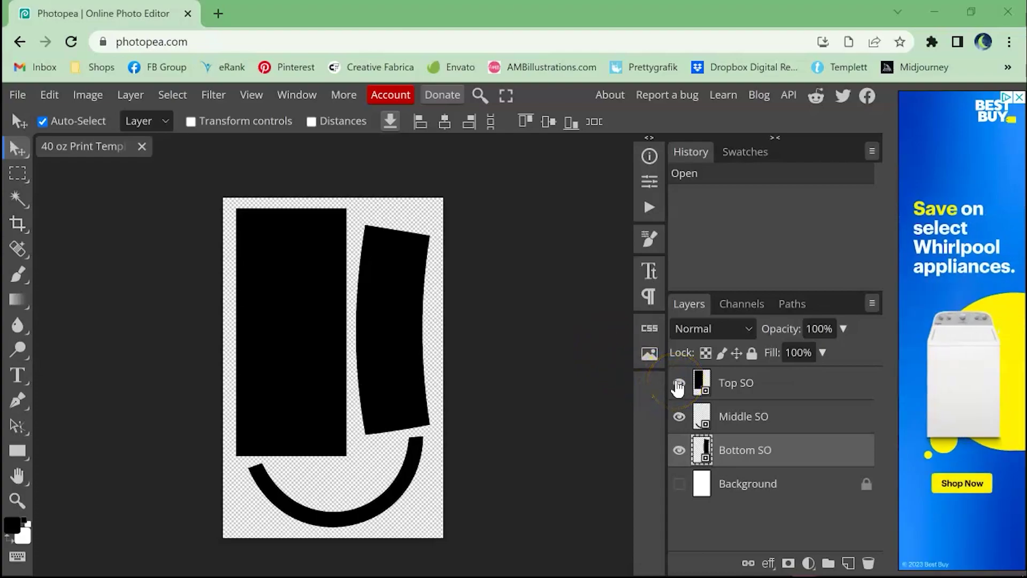
Bring the 40 oz Print Template into focus in Photopea.
click(678, 386)
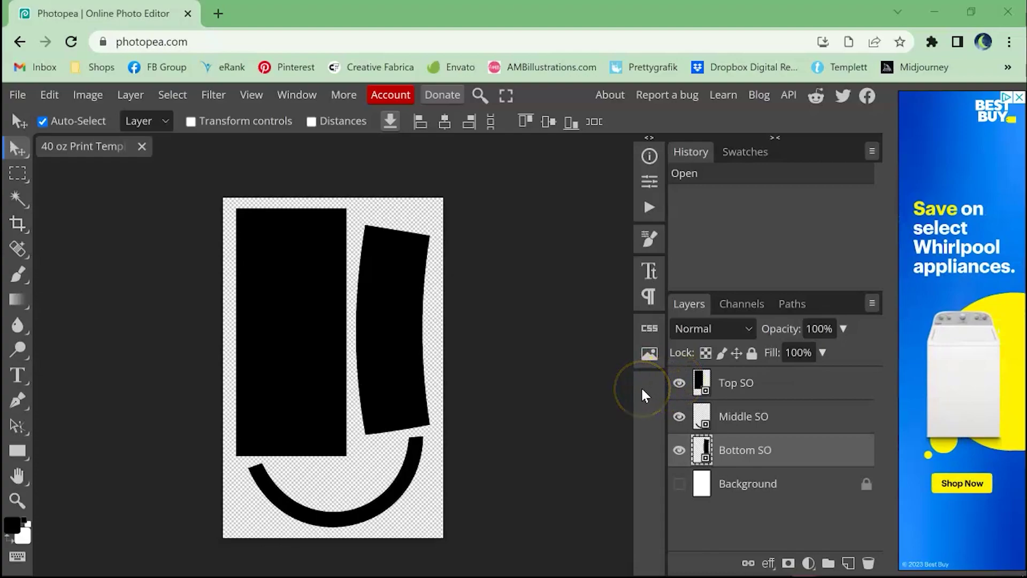
Select the Top SO layer and open its smart object contents.
click(701, 390)
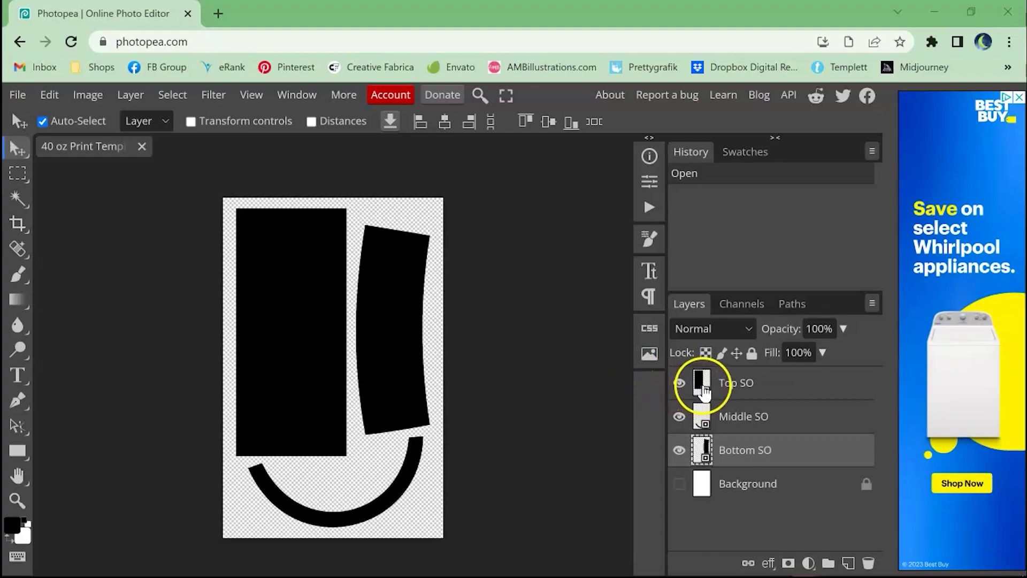
click(705, 391)
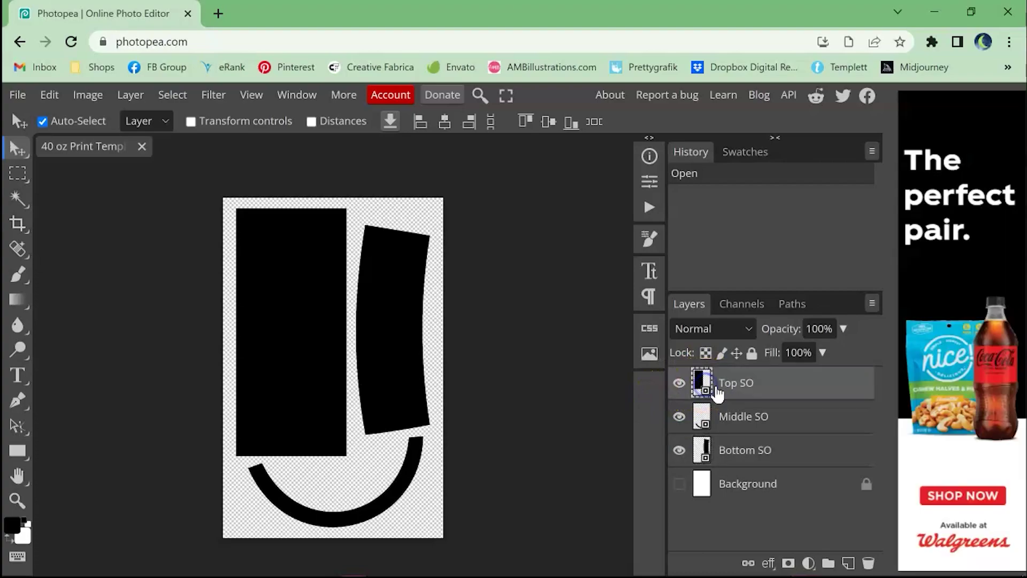
double_click(702, 390)
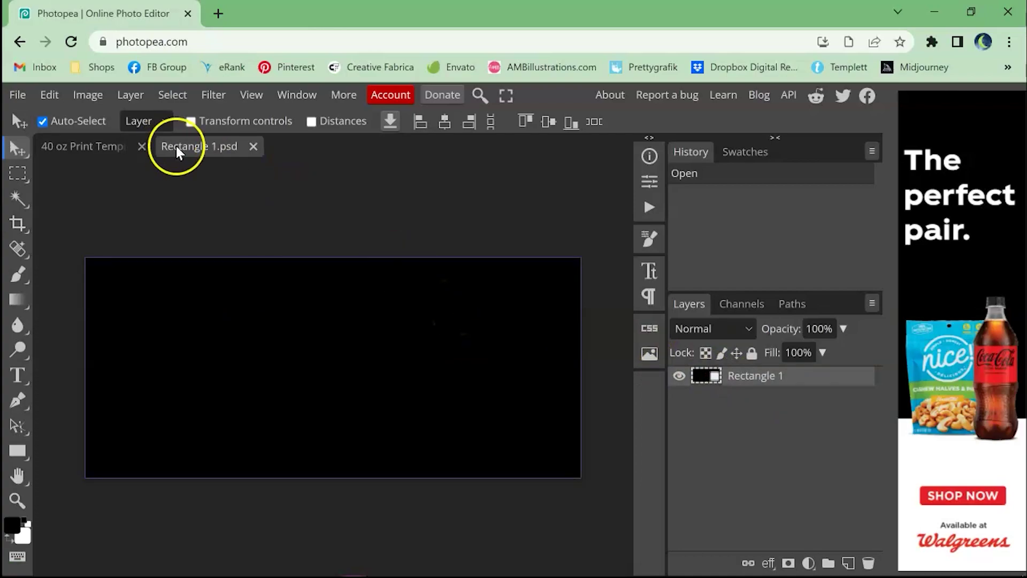
Place Top.png from ~Tumblers - 40 oz > ~005 - May > Dirt is Cowgirl Glitter 40 oz.
click(15, 93)
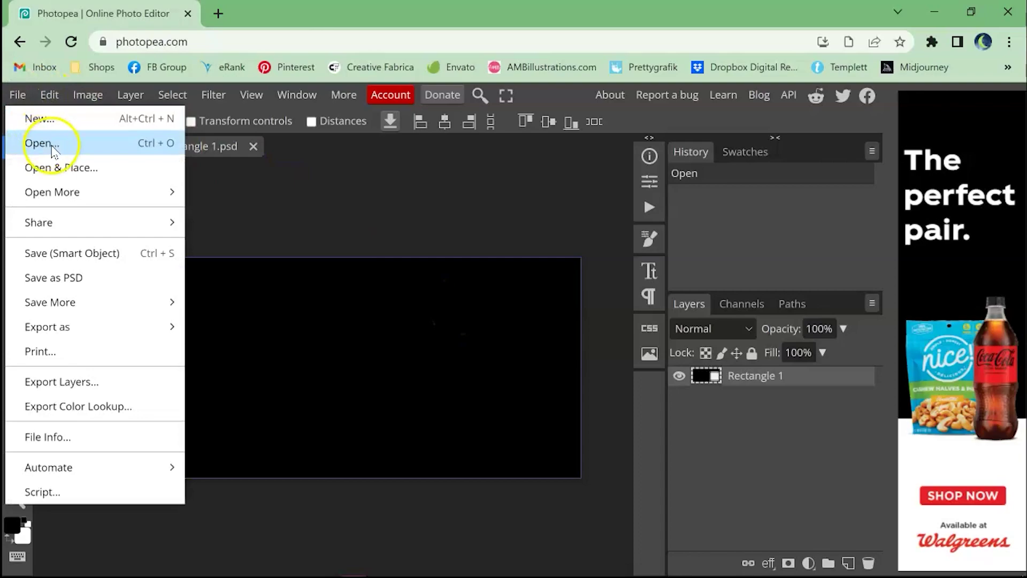
click(71, 169)
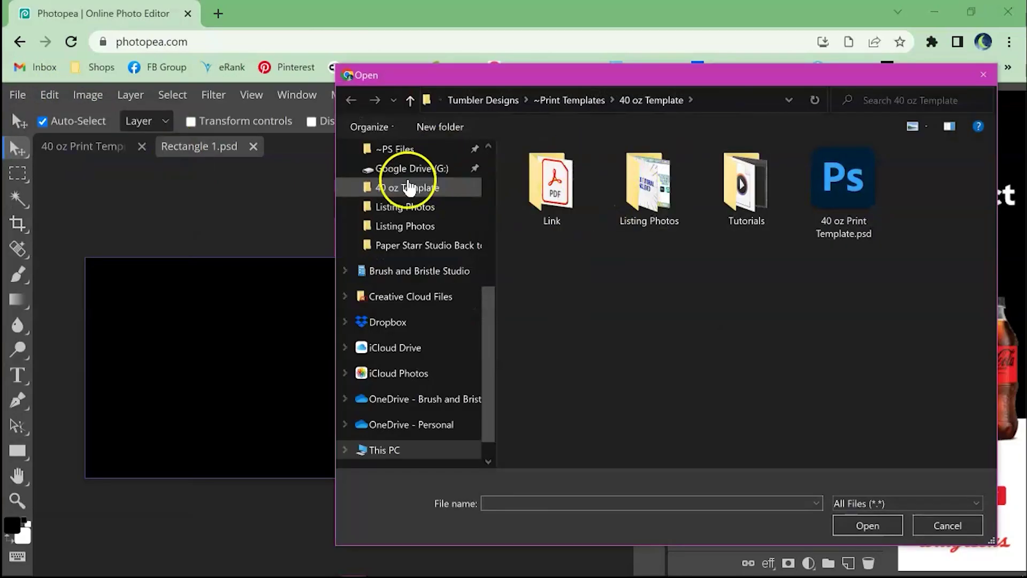
scroll(413, 171, up, 3)
click(390, 288)
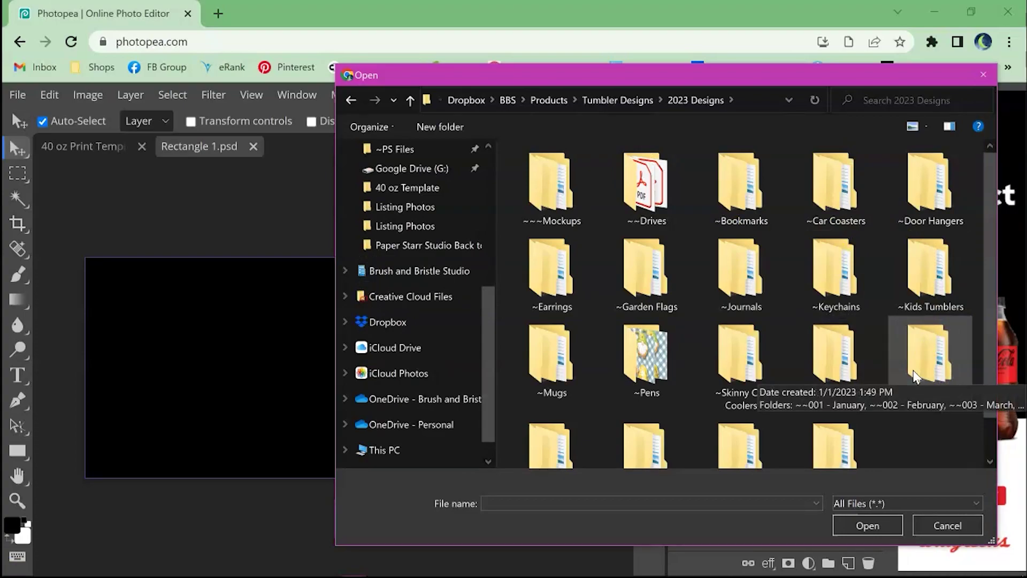
click(925, 361)
scroll(750, 393, down, 1)
double_click(631, 420)
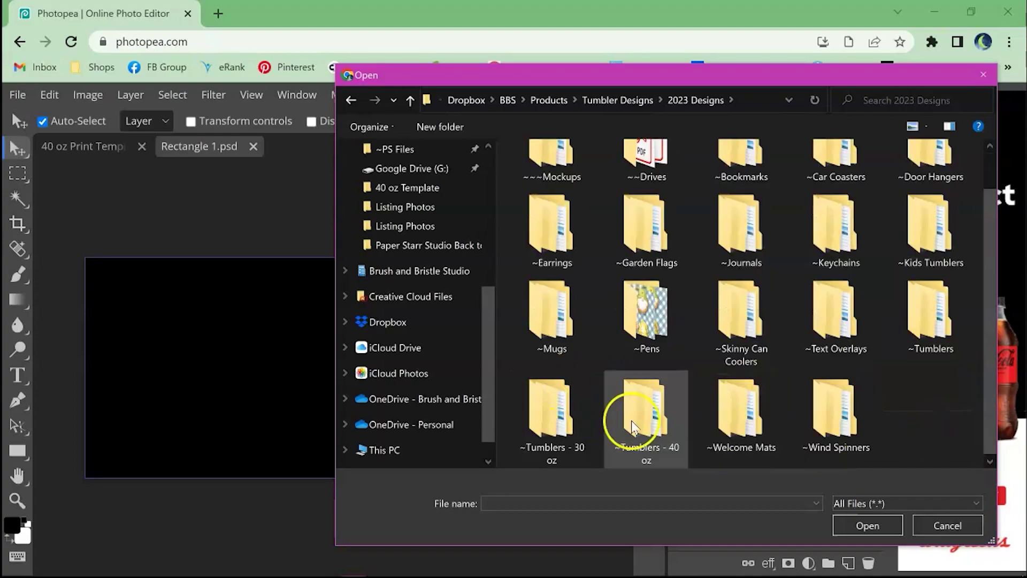
click(576, 181)
double_click(780, 191)
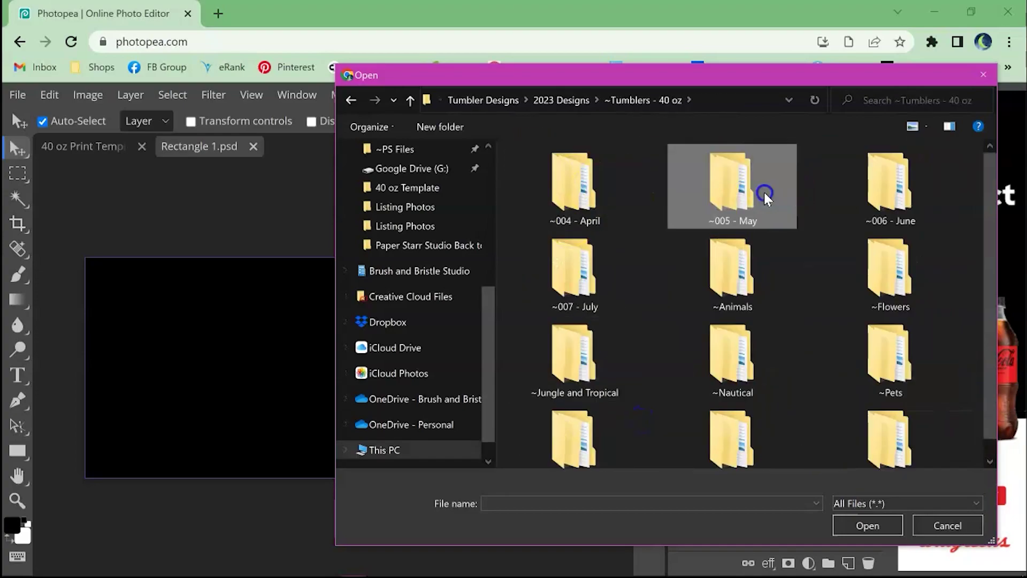
double_click(562, 192)
click(642, 224)
double_click(565, 313)
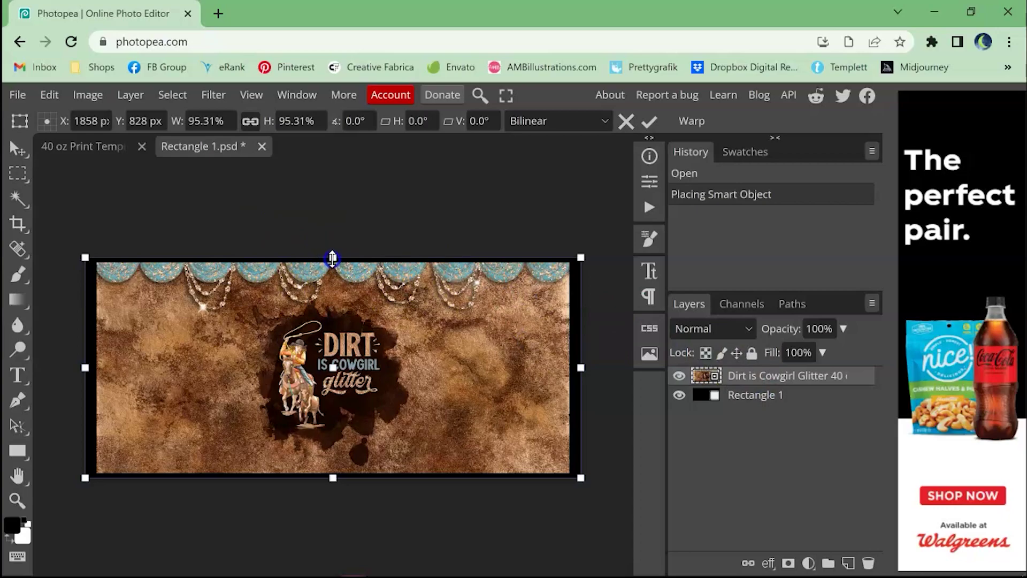
Stretch the placed design's edges, unlinking W/H, to 100.05% width and 99.42% height.
drag(332, 259, 338, 252)
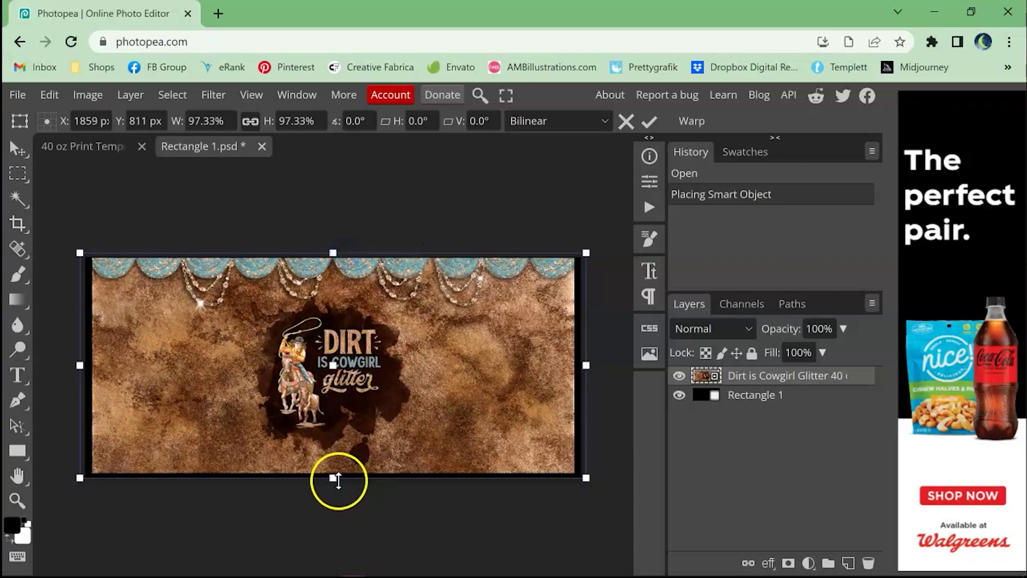
drag(338, 479, 335, 482)
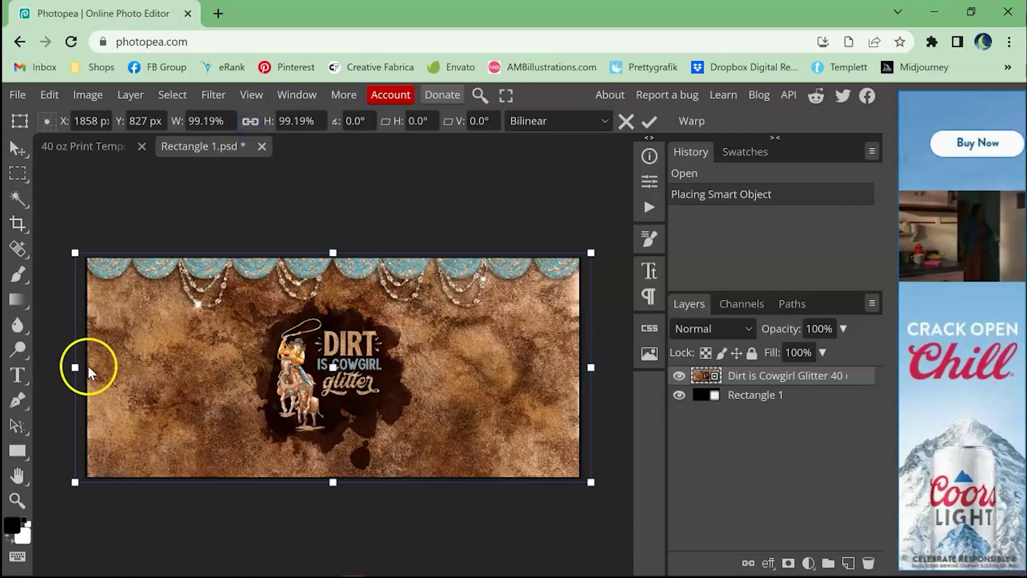
drag(75, 367, 71, 368)
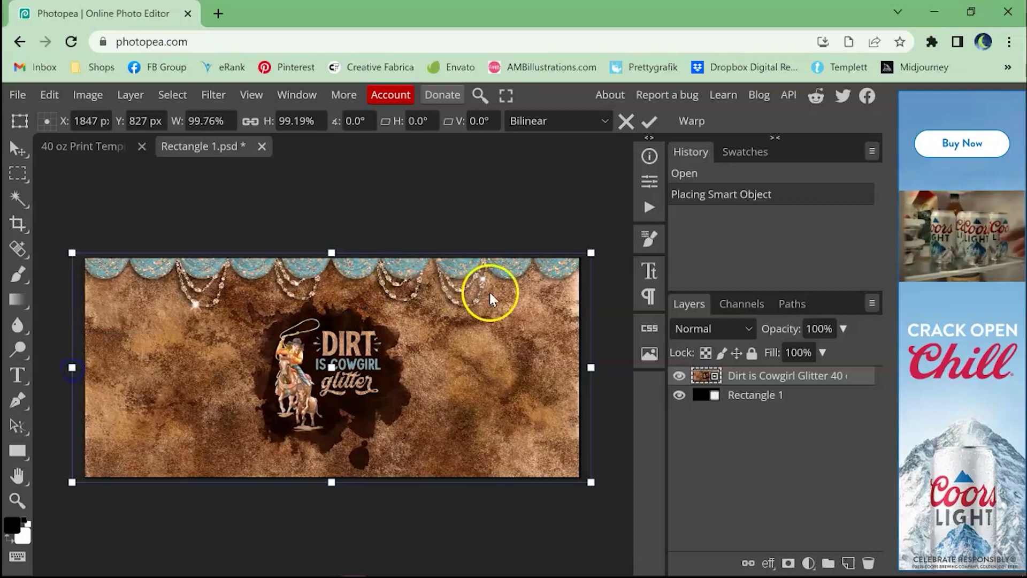
click(252, 119)
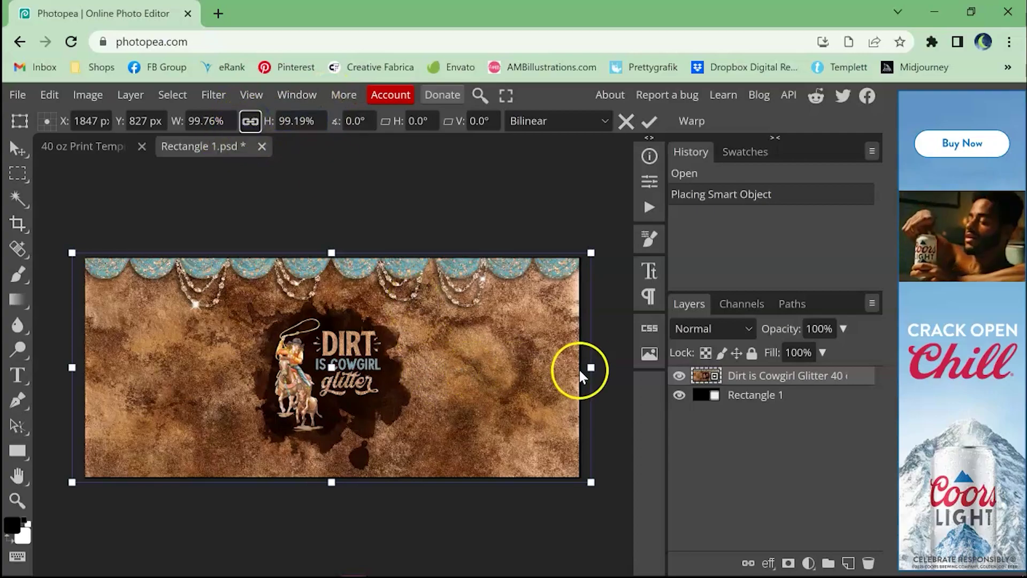
drag(590, 367, 593, 365)
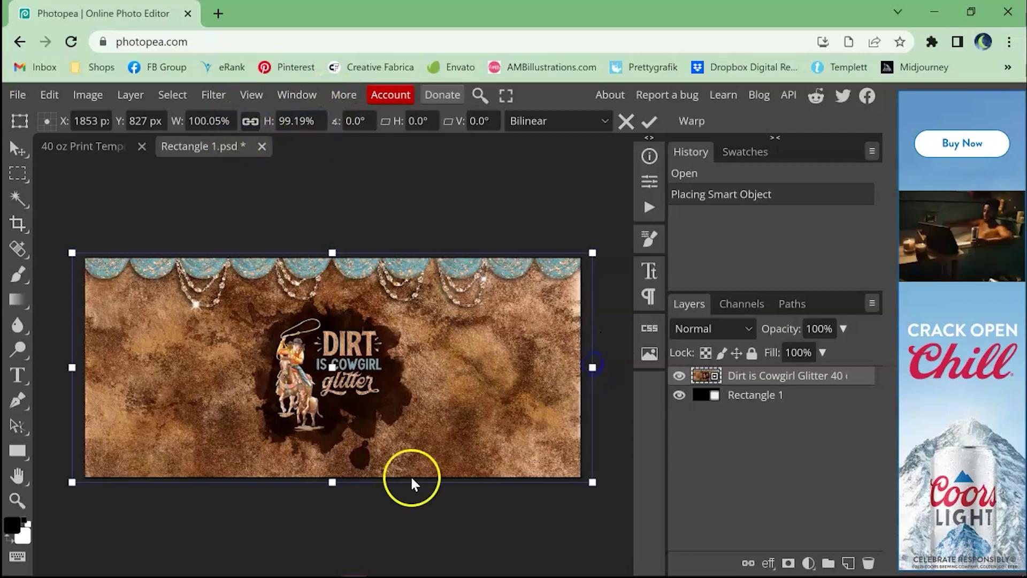
drag(338, 482, 334, 483)
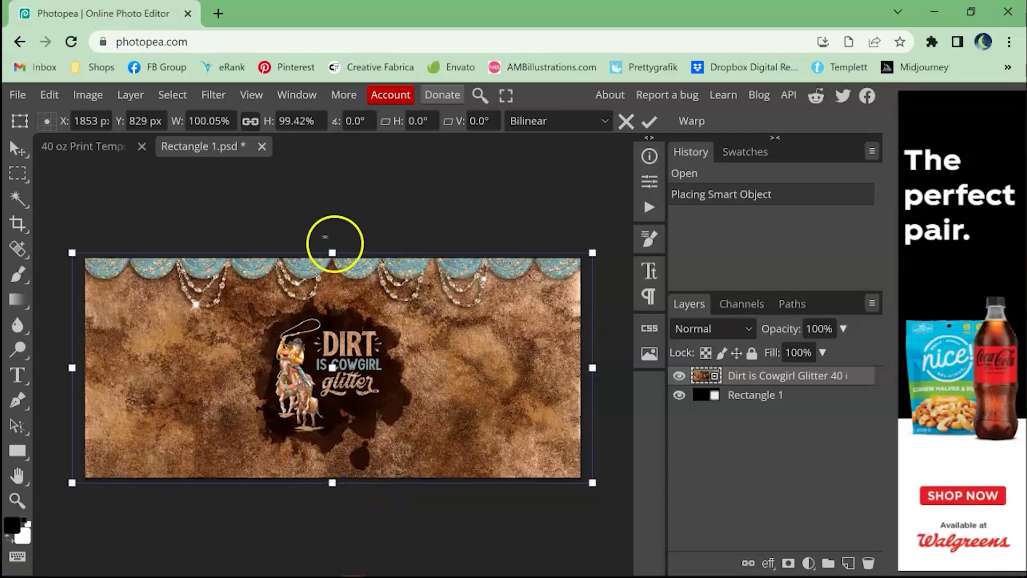
click(289, 118)
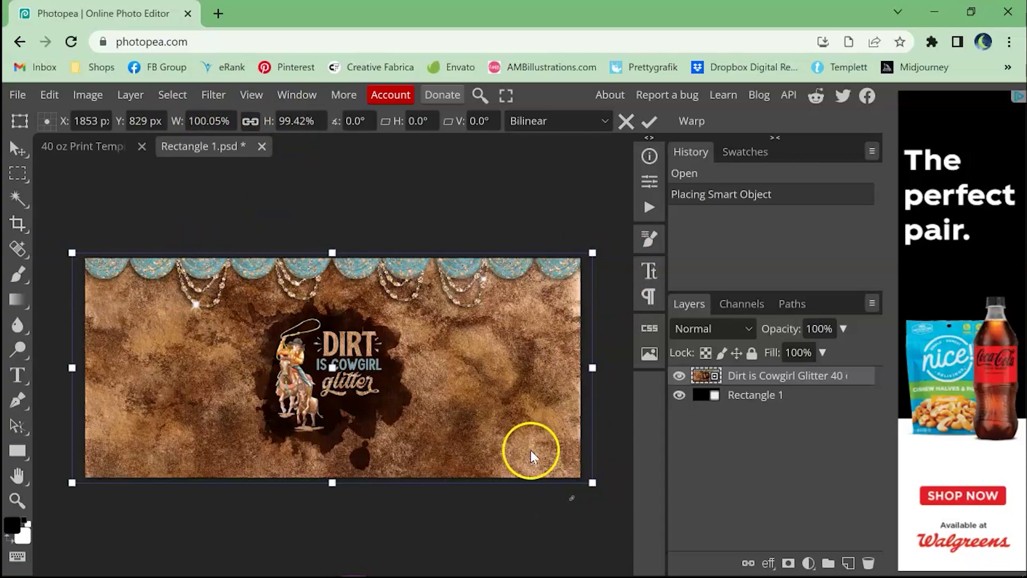
click(264, 92)
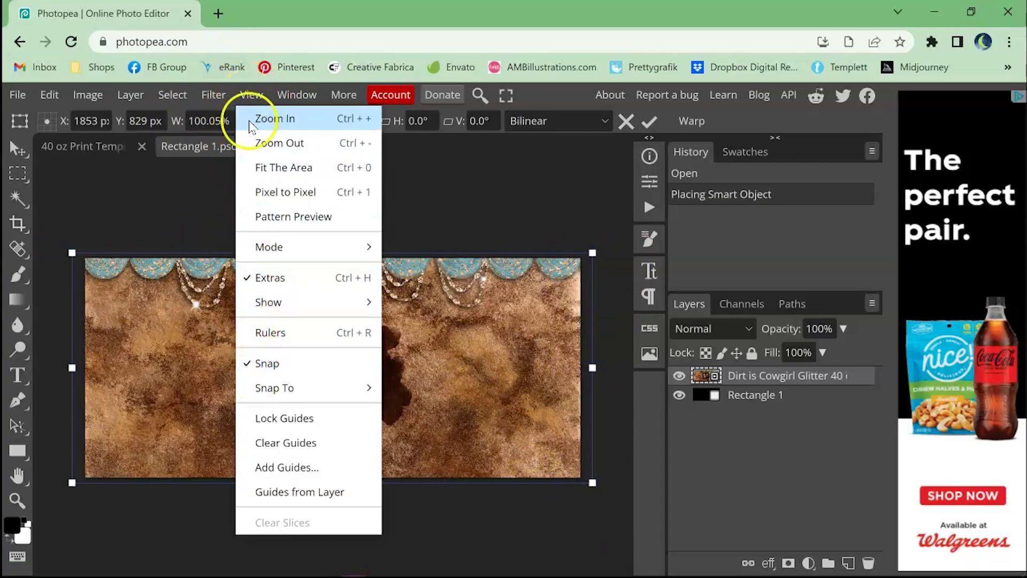
With snapping off, nudge the design's top, bottom and right edges to fit the rectangle and apply the transform.
click(265, 368)
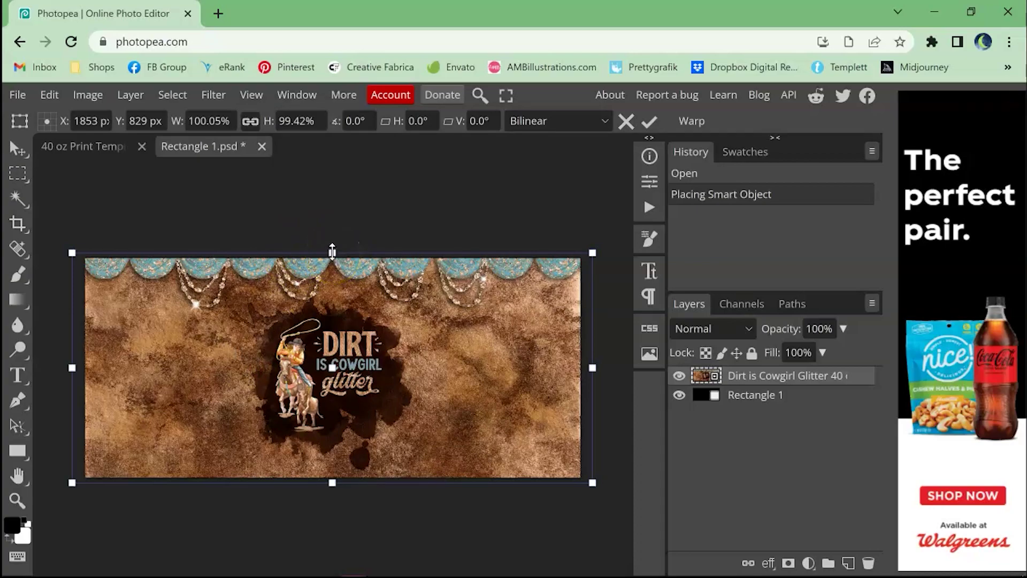
mouse_move(333, 251)
mouse_down()
mouse_move(330, 264)
mouse_move(333, 234)
mouse_move(335, 251)
mouse_up()
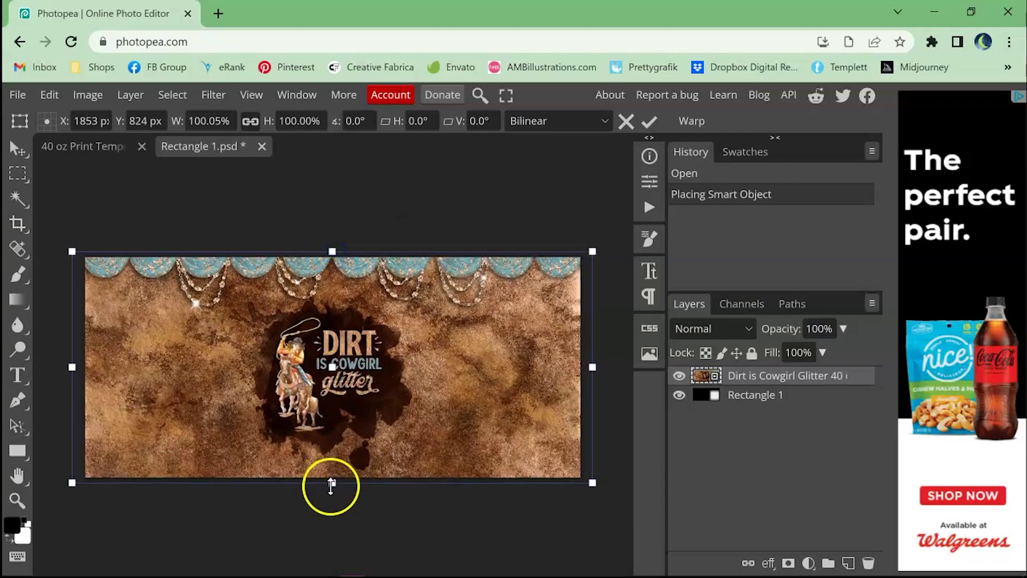
drag(329, 482, 332, 482)
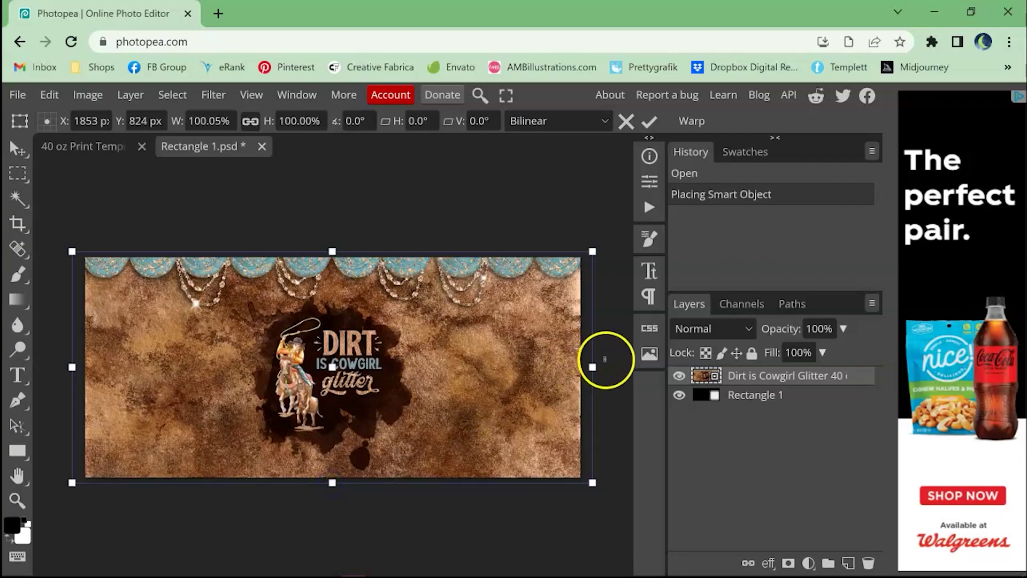
drag(597, 371, 593, 370)
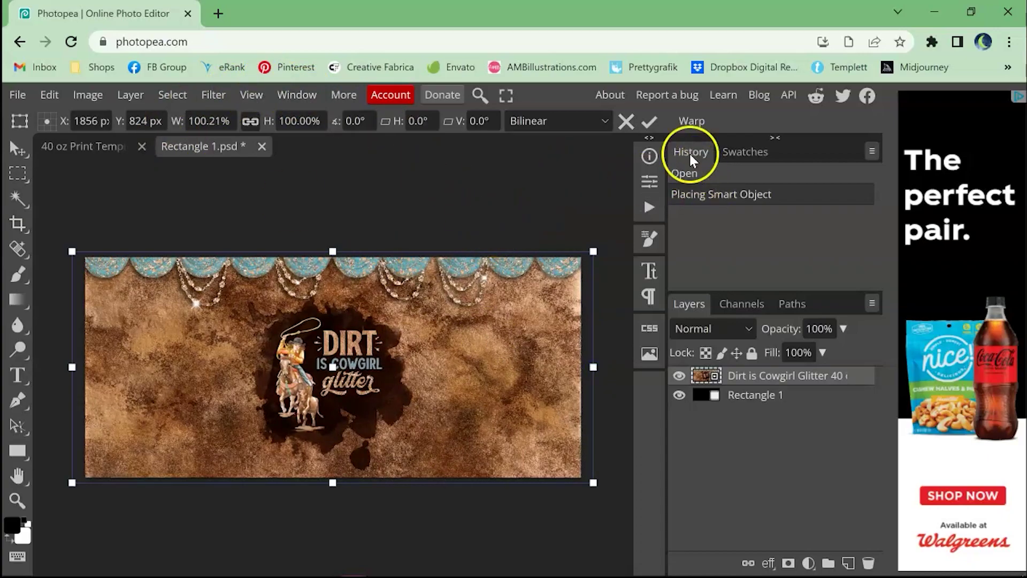
click(650, 122)
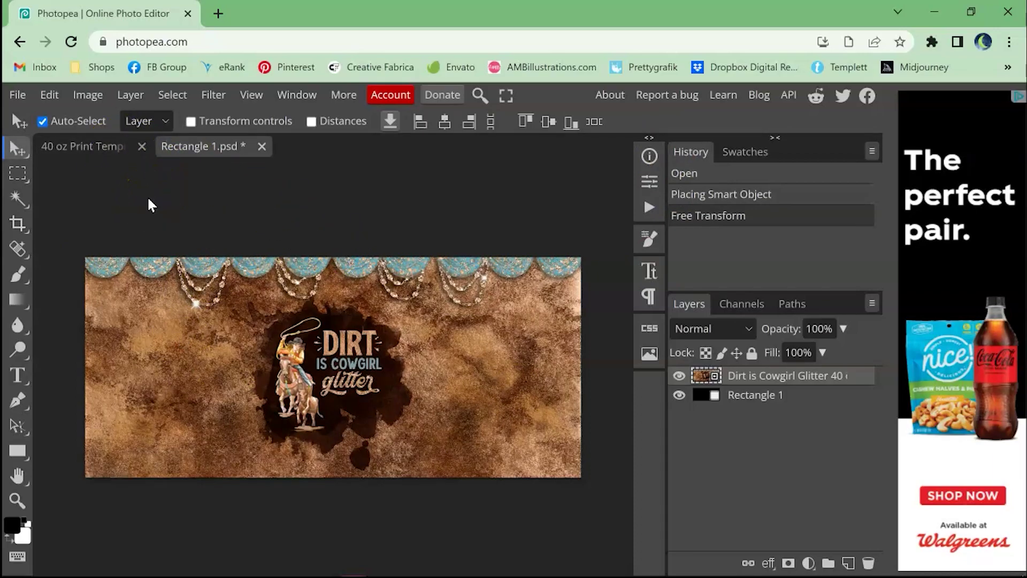
click(18, 97)
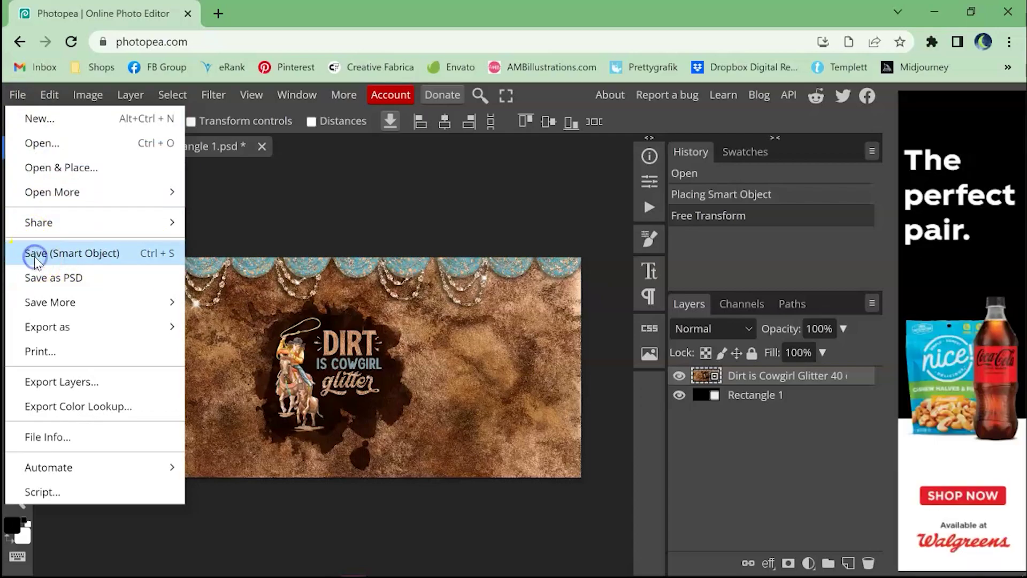
Save the design into the smart object and inspect the cowgirl glitter artwork on the 40 oz template's top piece.
click(31, 253)
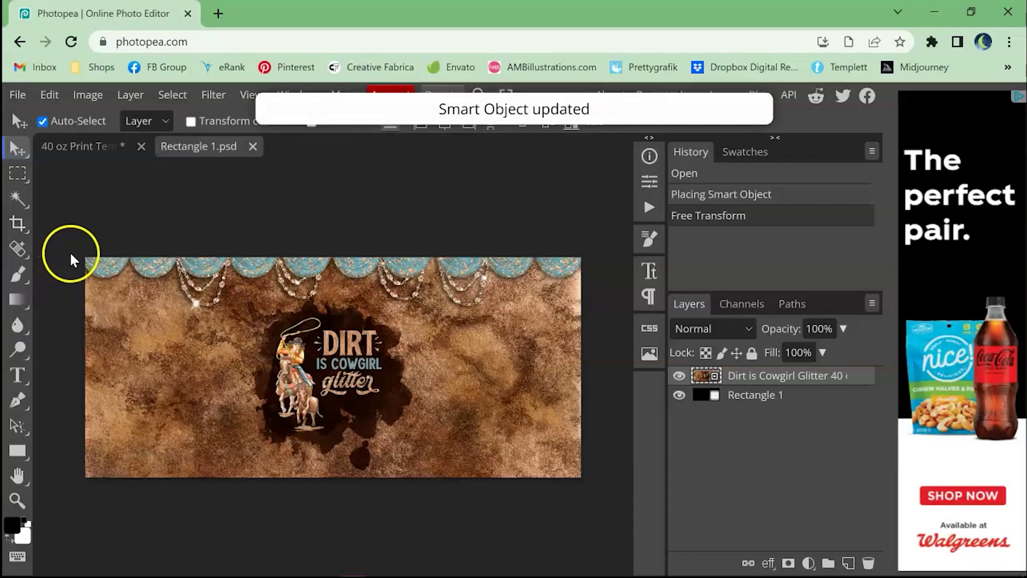
click(91, 143)
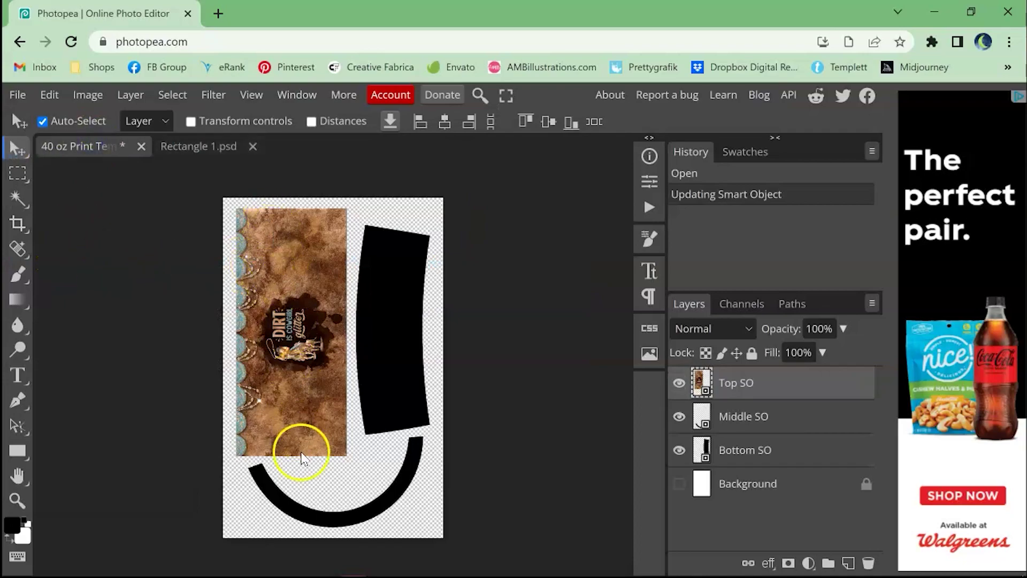
scroll(303, 461, up, 5)
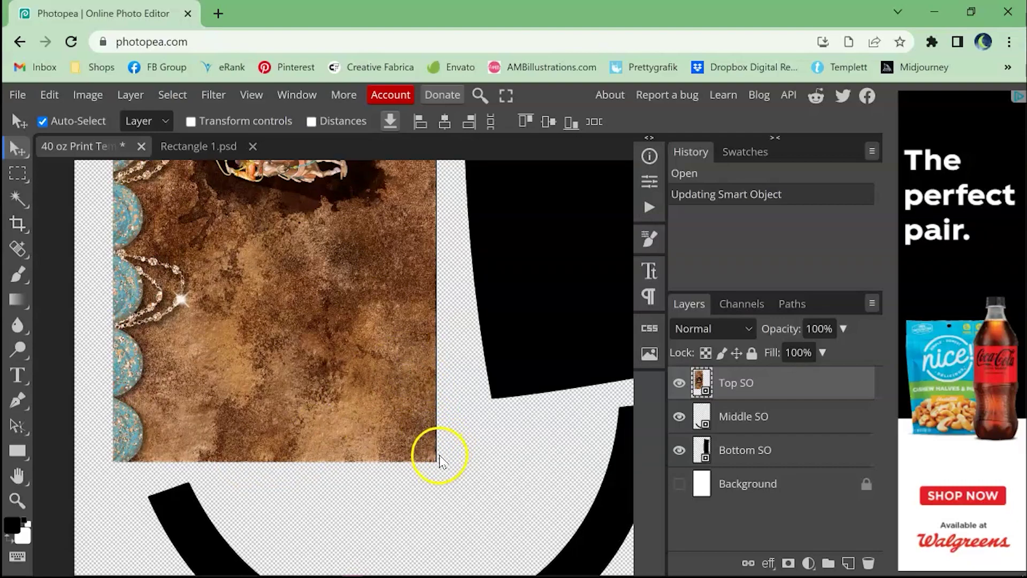
scroll(437, 461, down, 5)
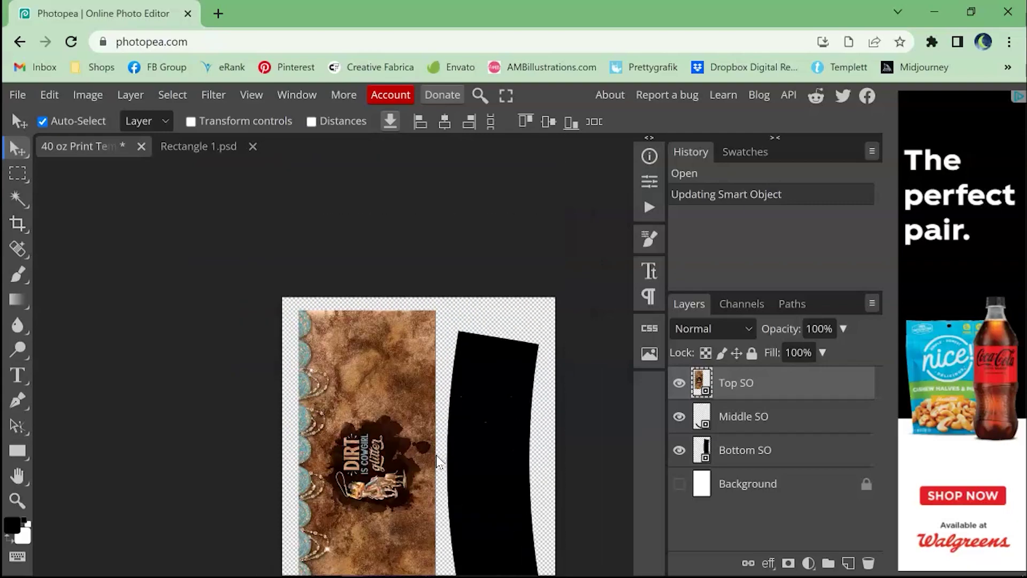
scroll(435, 455, down, 5)
scroll(435, 455, right, 3)
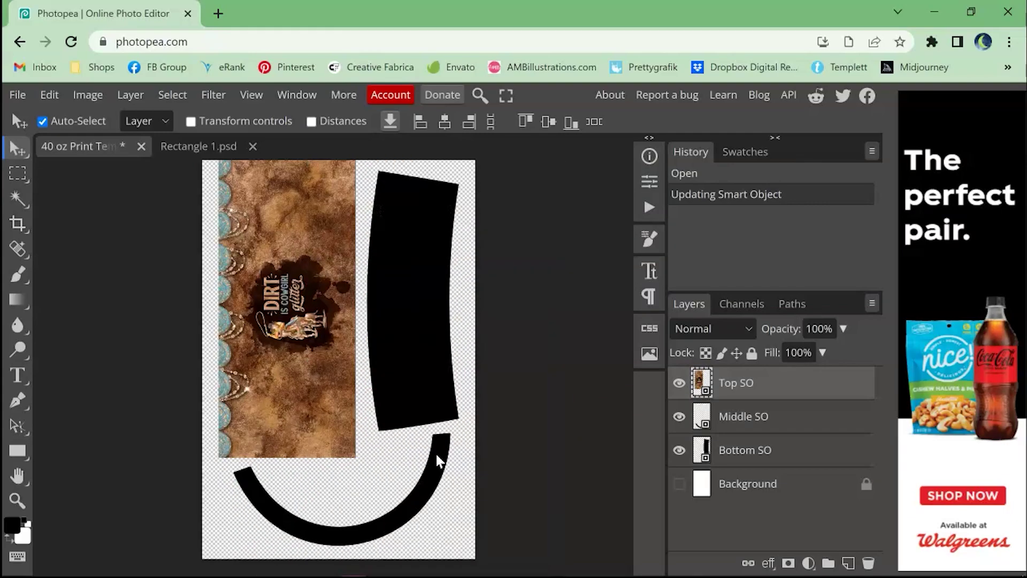
scroll(435, 454, up, 2)
scroll(435, 454, down, 2)
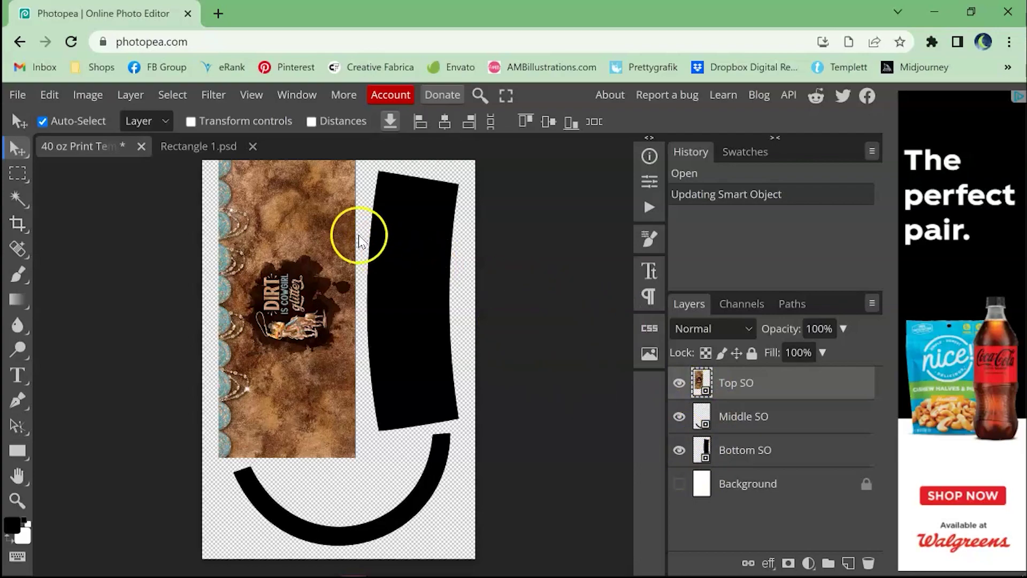
Return to Rectangle 1.psd and save the design into the smart object again.
click(18, 94)
click(36, 142)
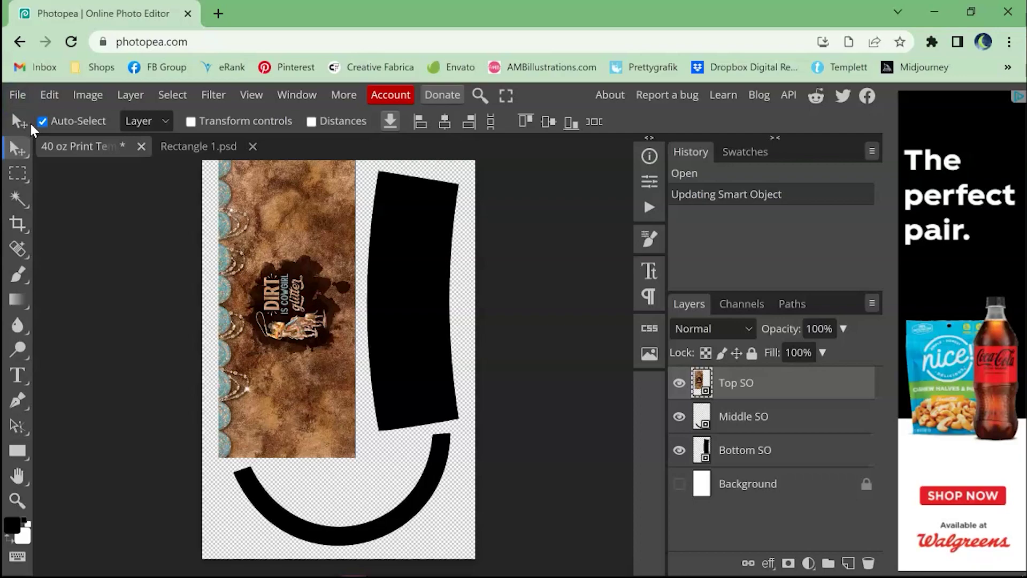
click(22, 96)
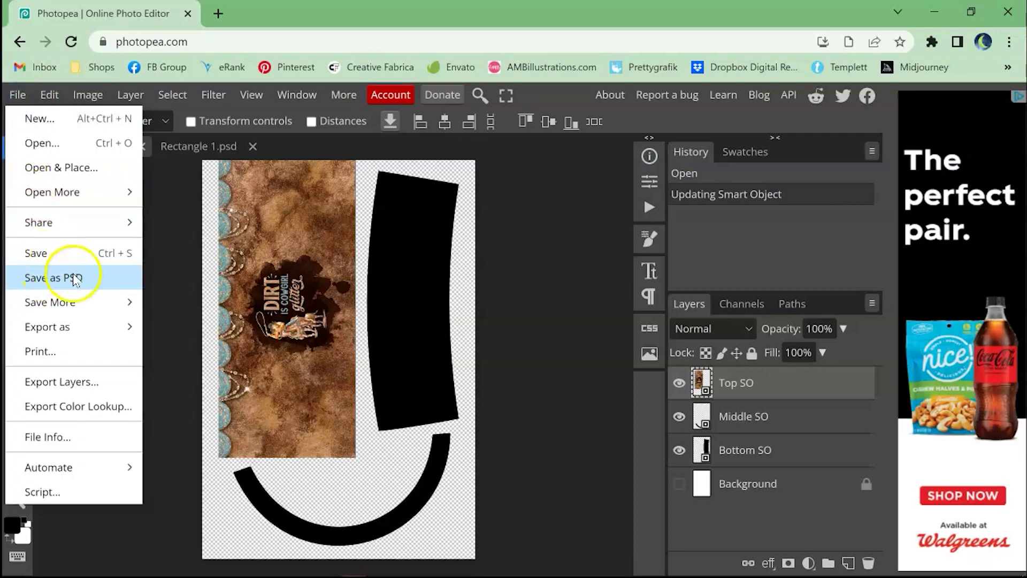
click(543, 190)
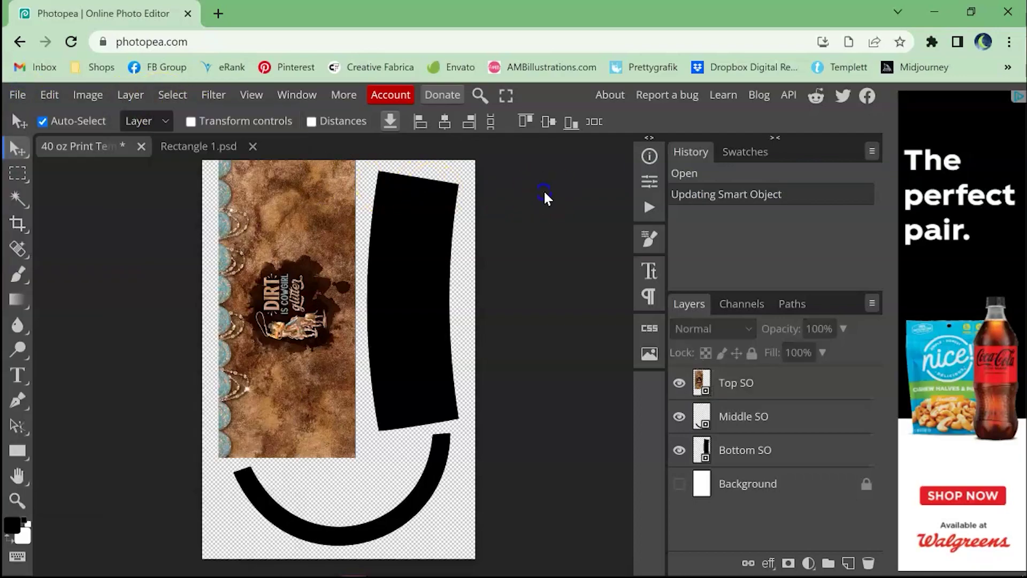
click(202, 148)
click(17, 96)
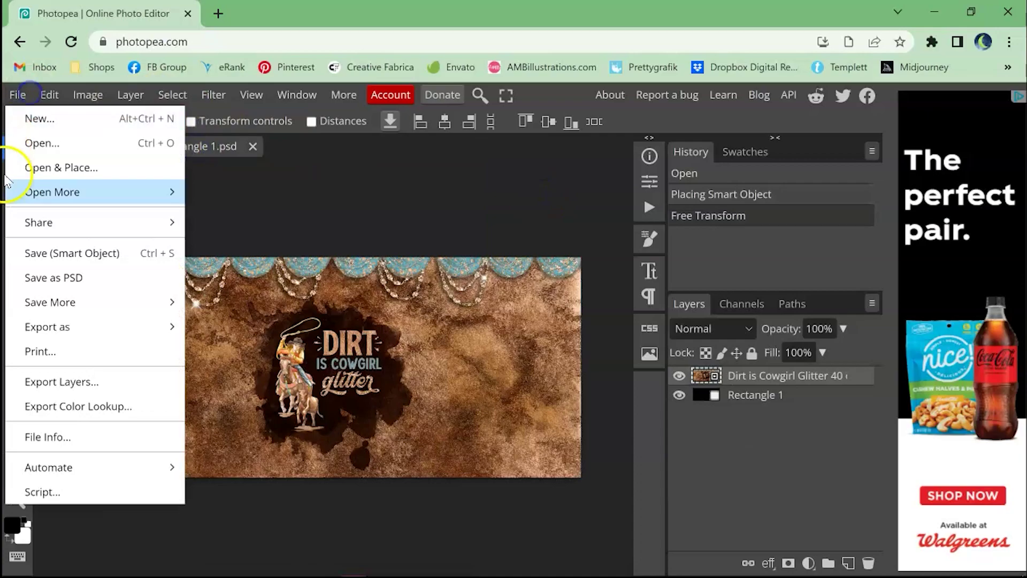
click(87, 256)
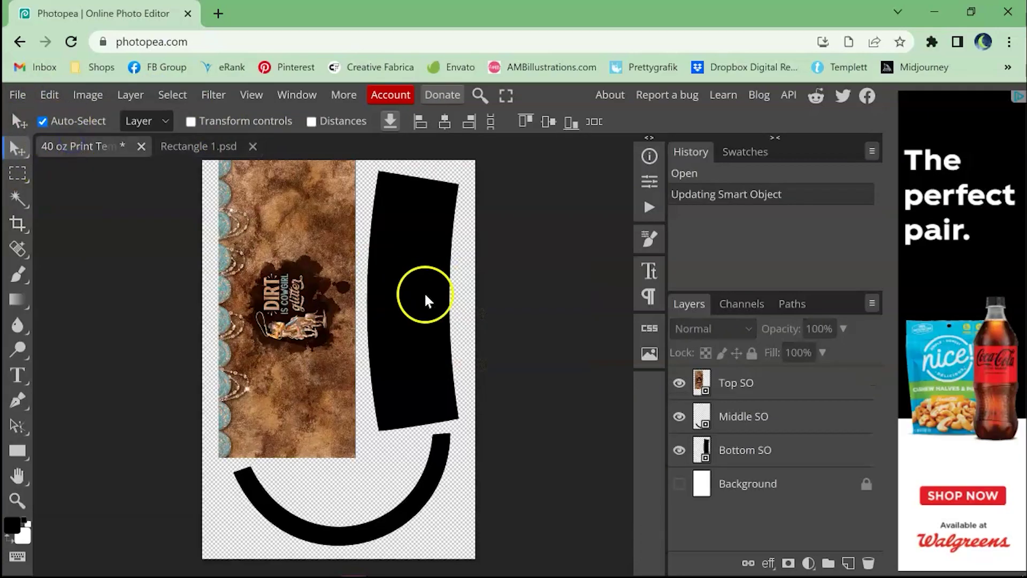